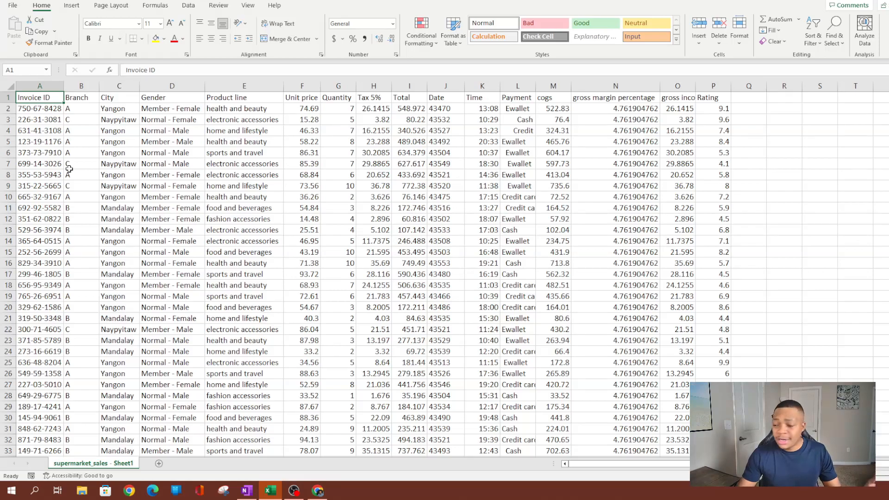
Scroll through the sales data and inspect sample Invoice ID values.
scroll(220, 183, down, 5)
scroll(220, 183, down, 5)
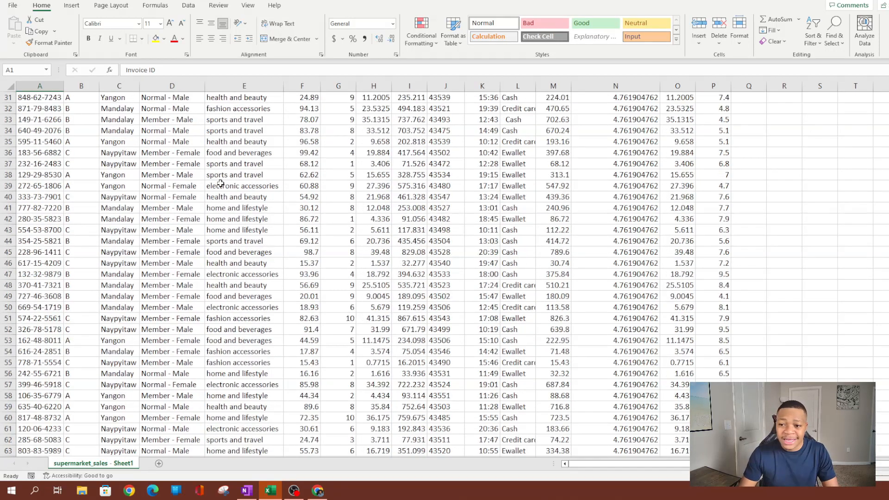
scroll(228, 176, up, 10)
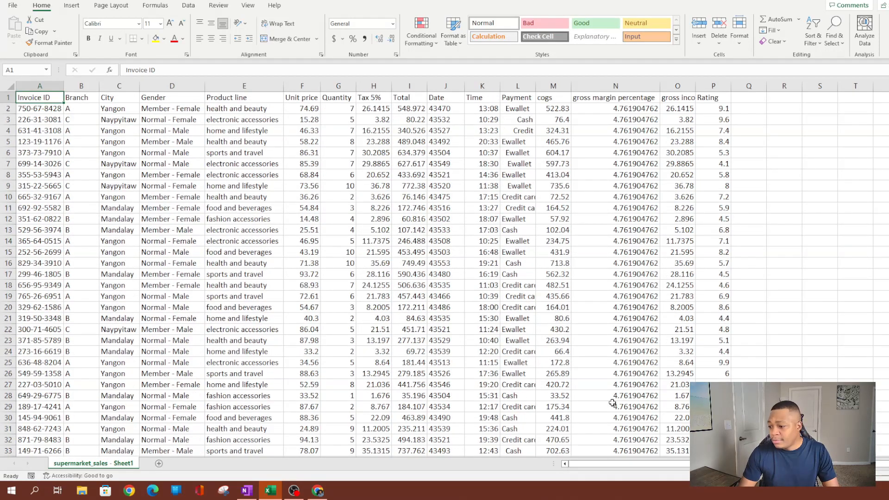
scroll(393, 291, down, 9)
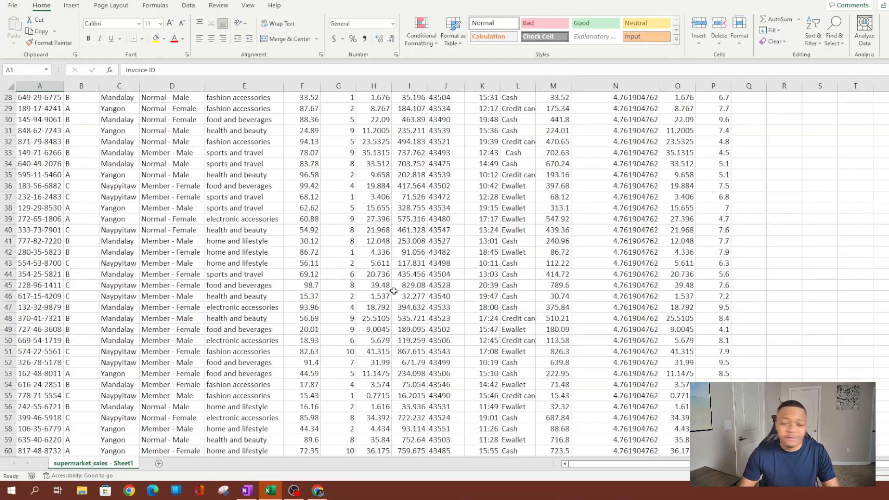
scroll(394, 291, down, 4)
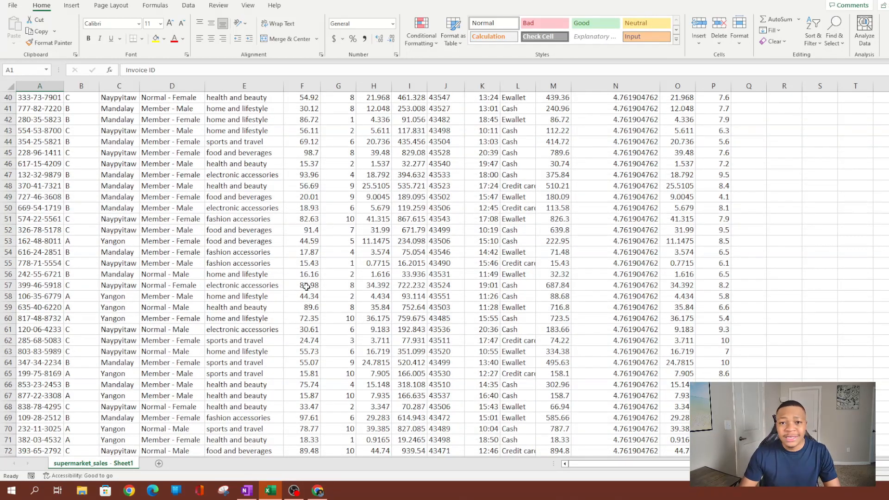
scroll(303, 282, up, 13)
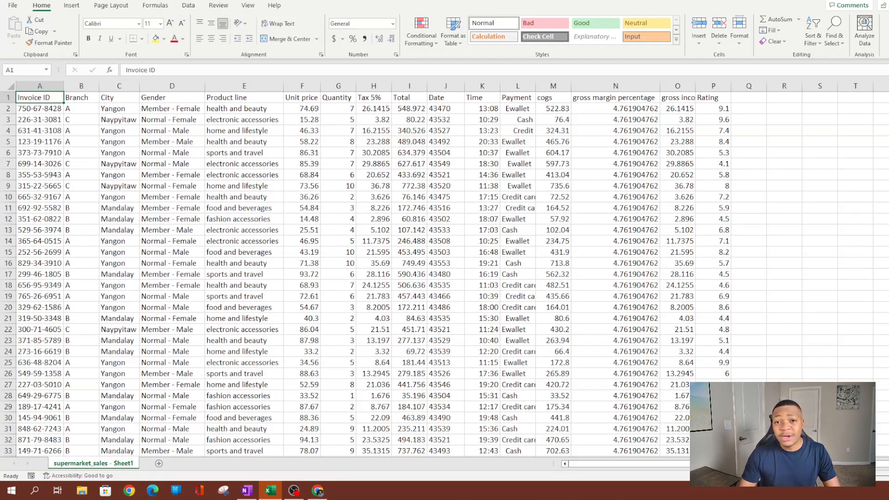
click(46, 86)
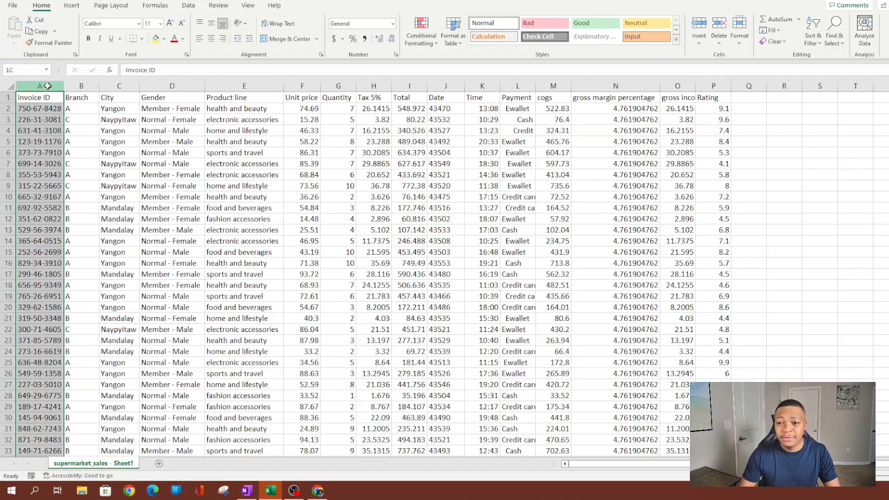
click(34, 111)
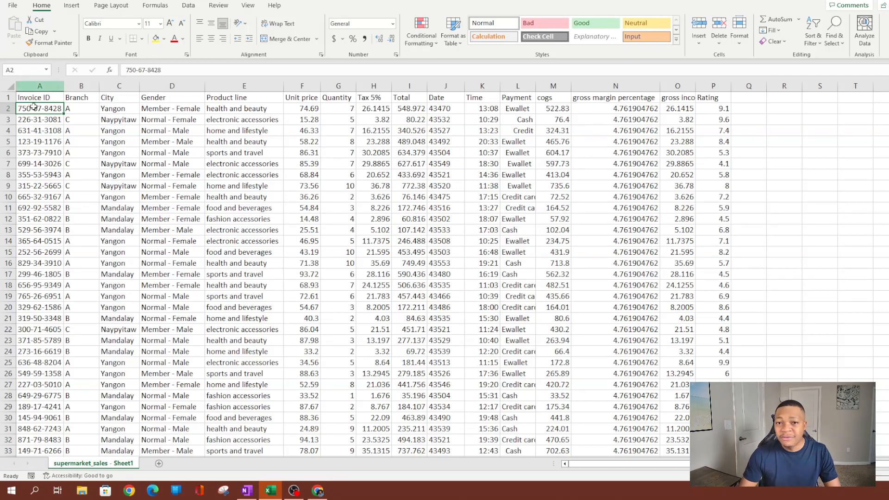
click(42, 177)
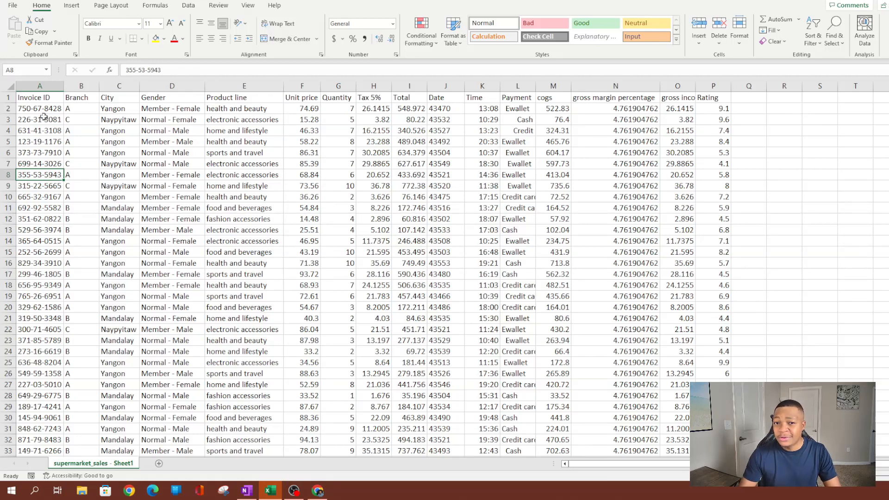
Select the Invoice ID column and open Find and Replace with Ctrl+H.
click(39, 87)
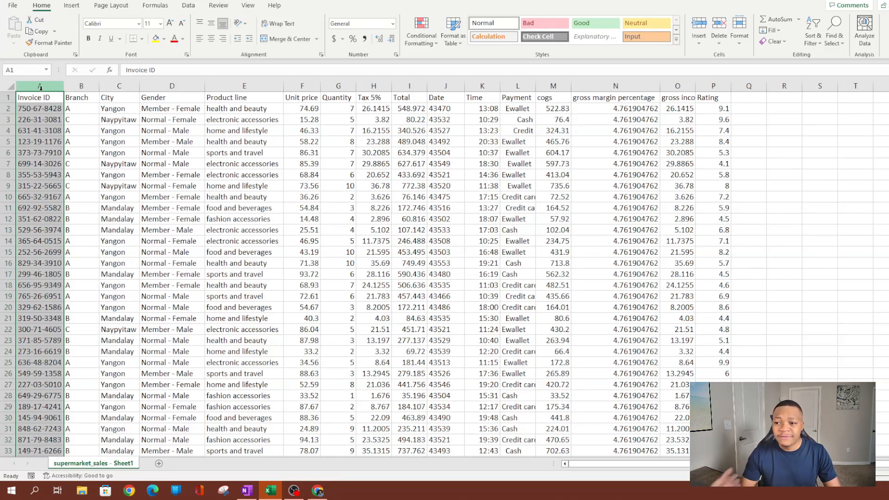
click(233, 165)
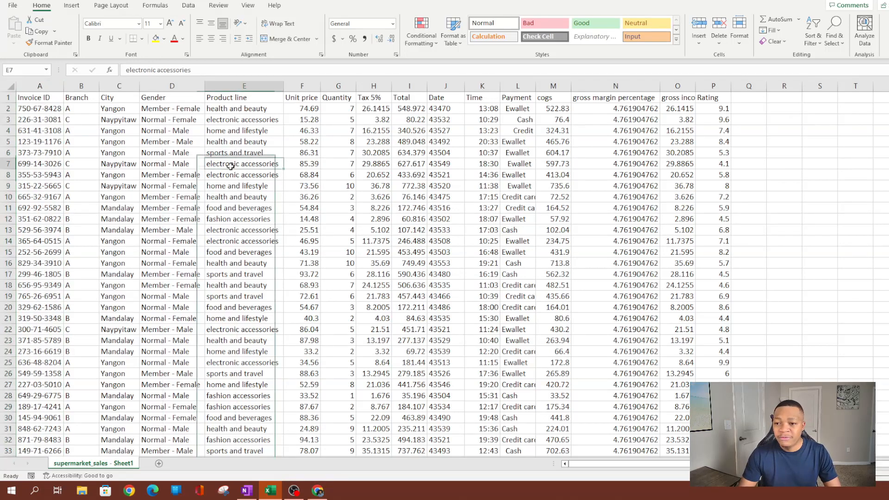
click(40, 83)
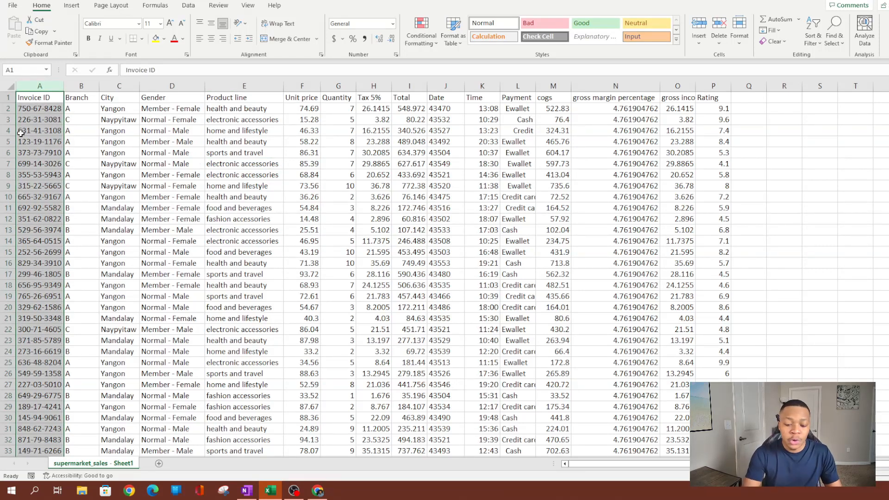
key(ctrl+h)
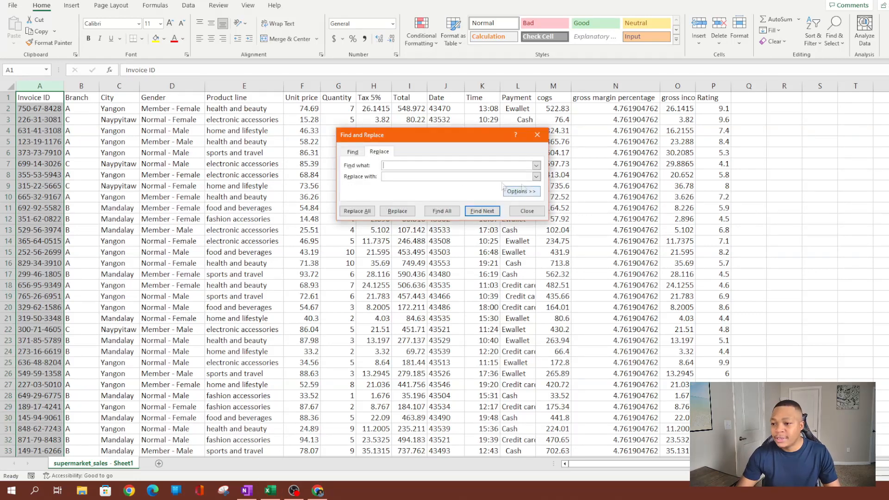
Replace every '-' in the Invoice IDs with nothing, making 2000 replacements.
click(537, 135)
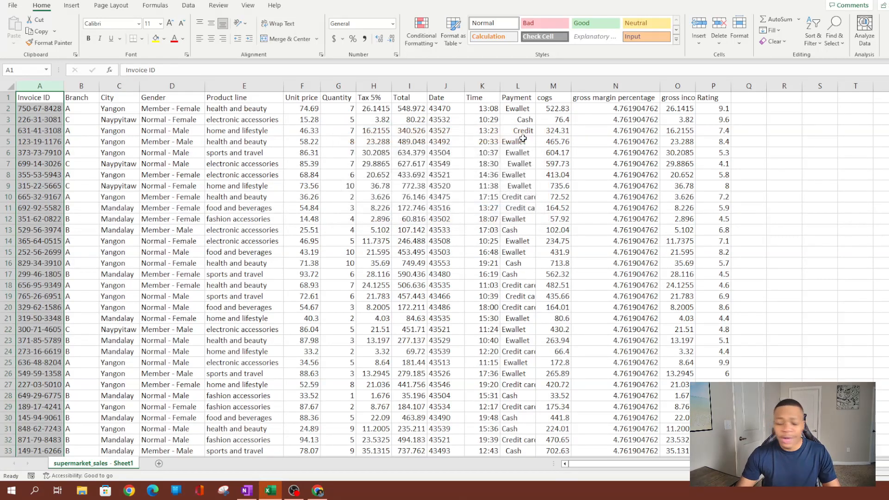
key(ctrl+f)
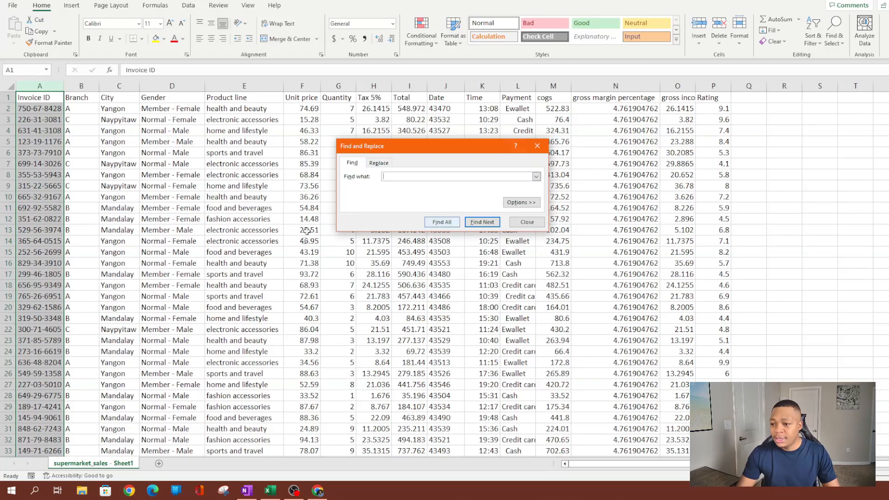
click(382, 165)
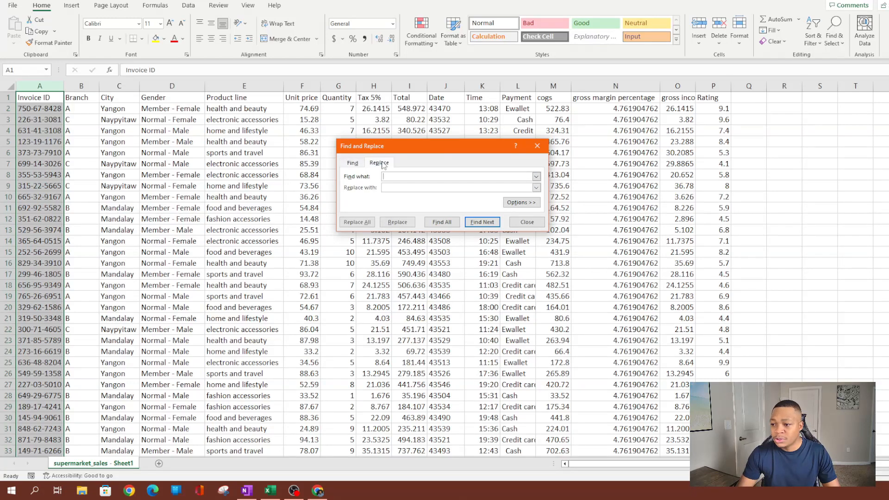
drag(437, 147, 251, 104)
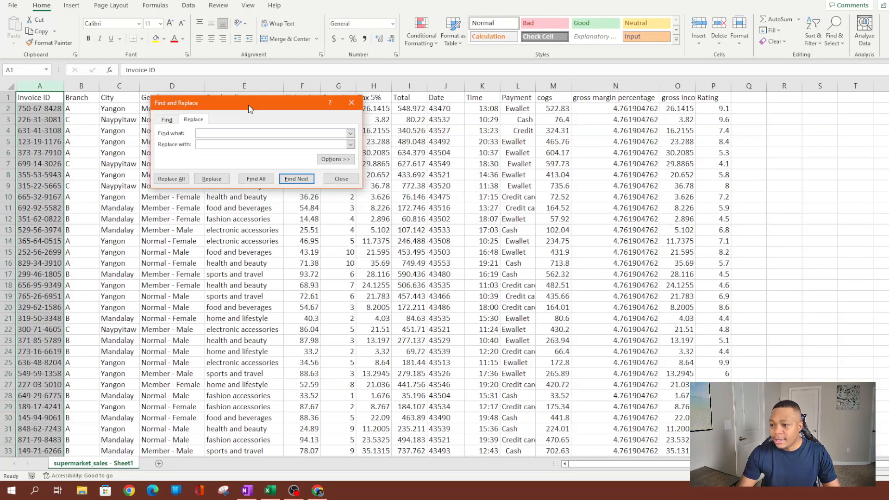
drag(362, 188, 450, 278)
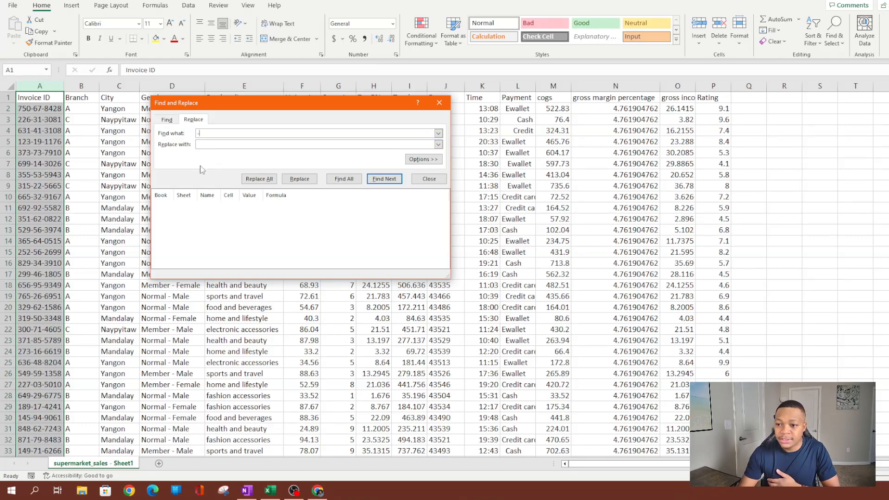
click(206, 143)
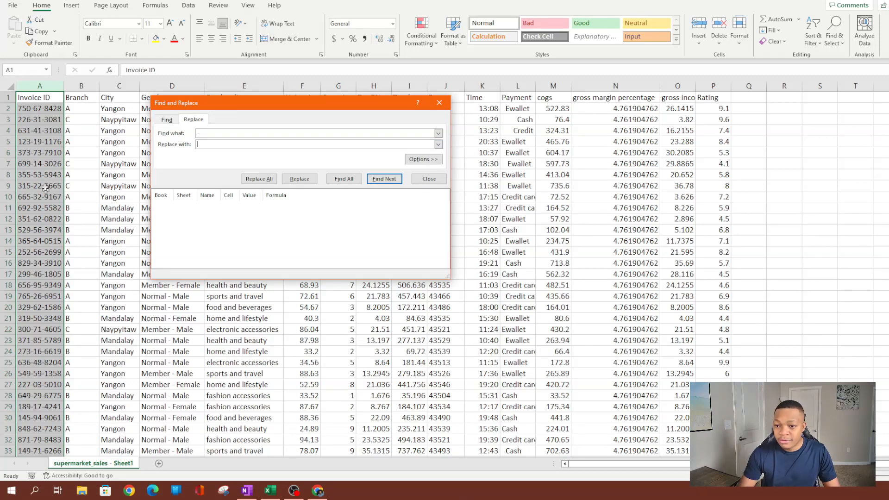
click(262, 180)
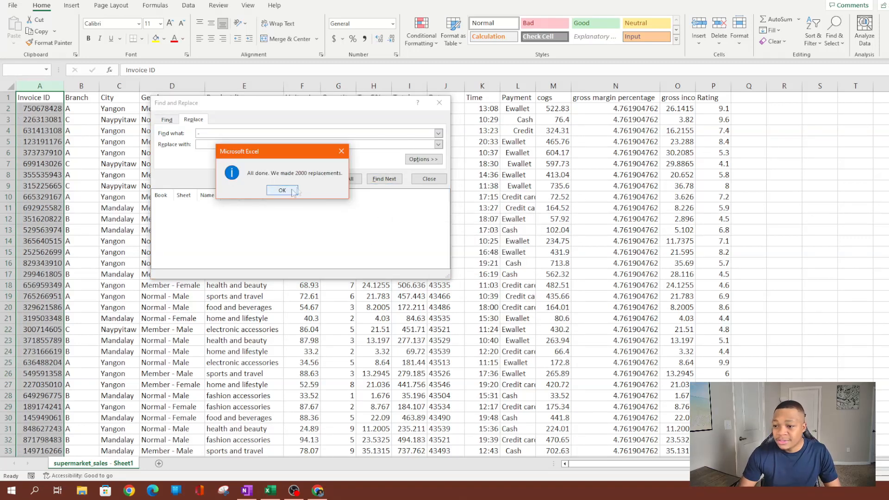
click(280, 191)
Close Find and Replace and confirm the Invoice IDs are now plain digits.
click(439, 102)
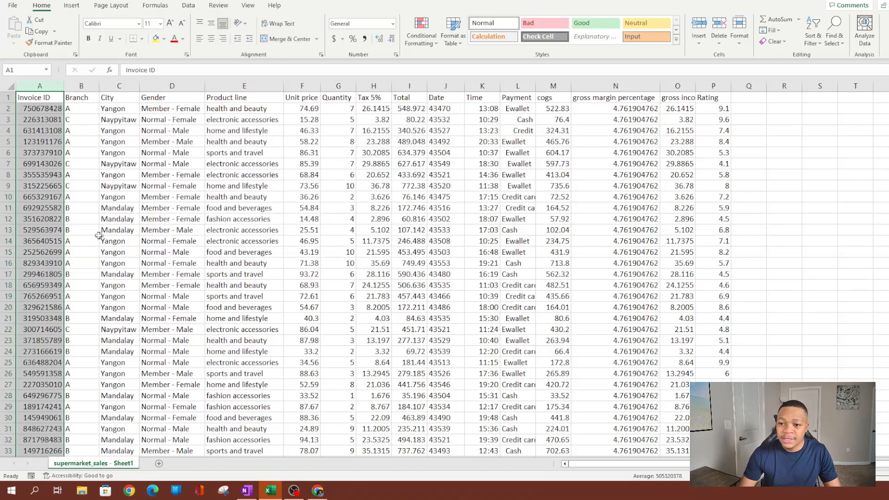
click(48, 185)
click(43, 115)
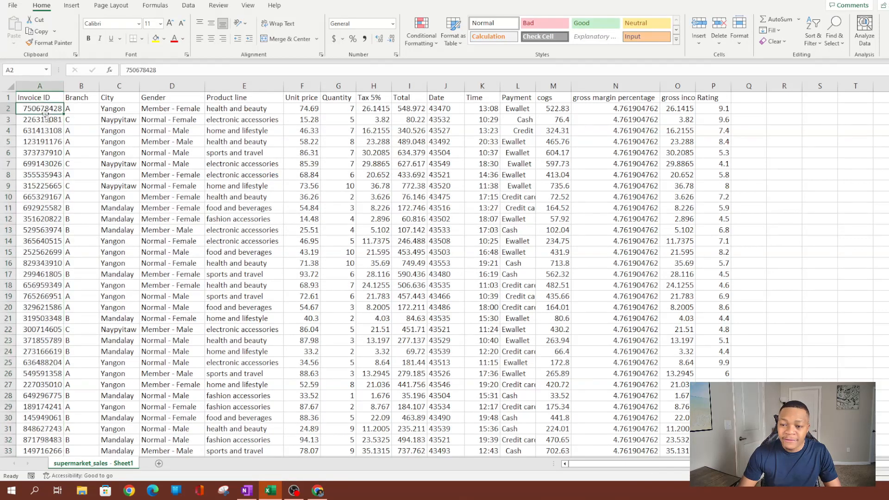
click(31, 164)
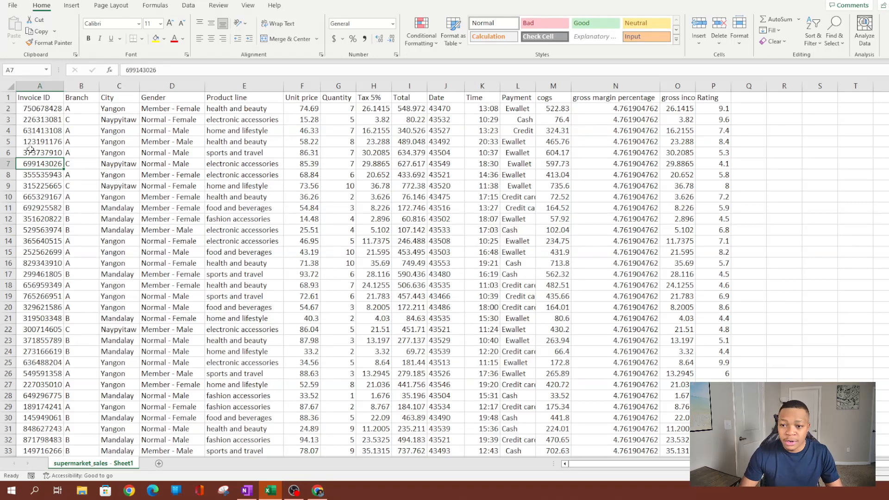
Left-align the Invoice ID values in column A.
click(29, 87)
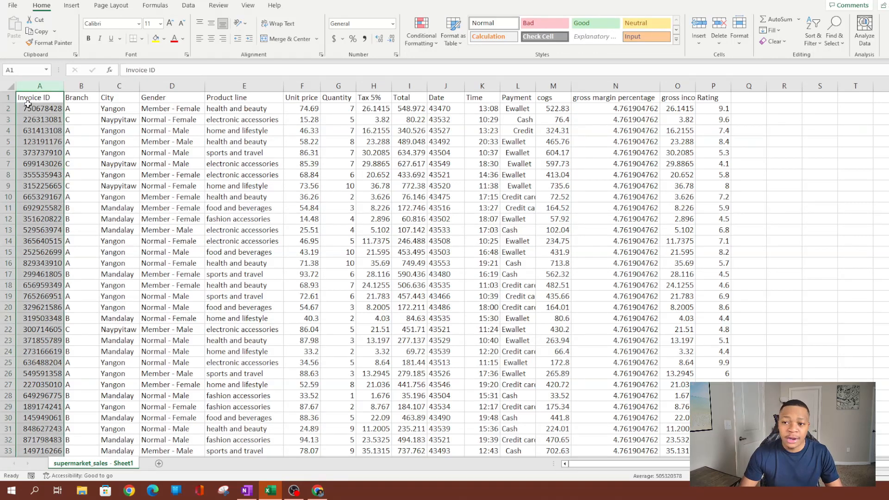
click(200, 42)
click(28, 183)
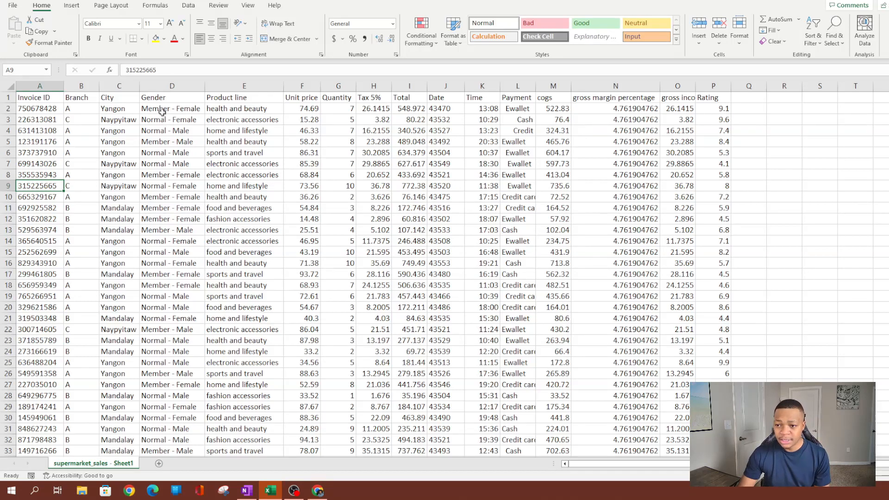
click(182, 108)
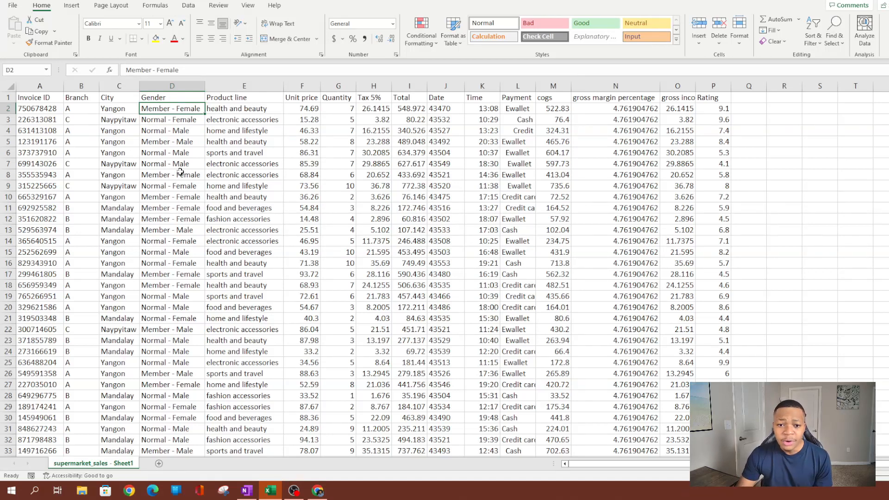
click(239, 86)
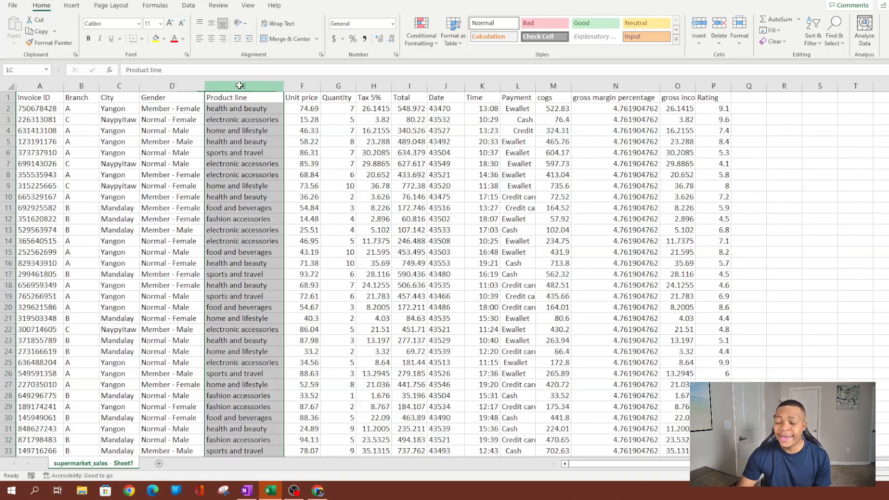
Insert two blank columns before Product line and select the Gender column.
right_click(233, 86)
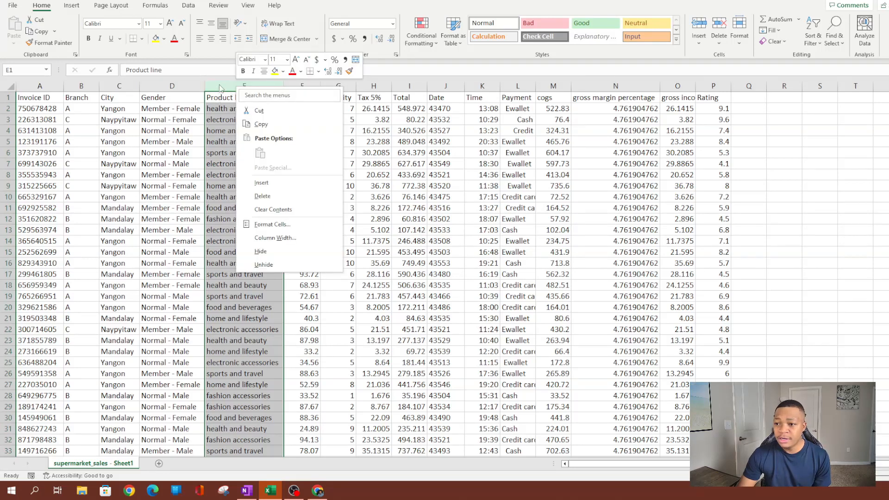
click(262, 183)
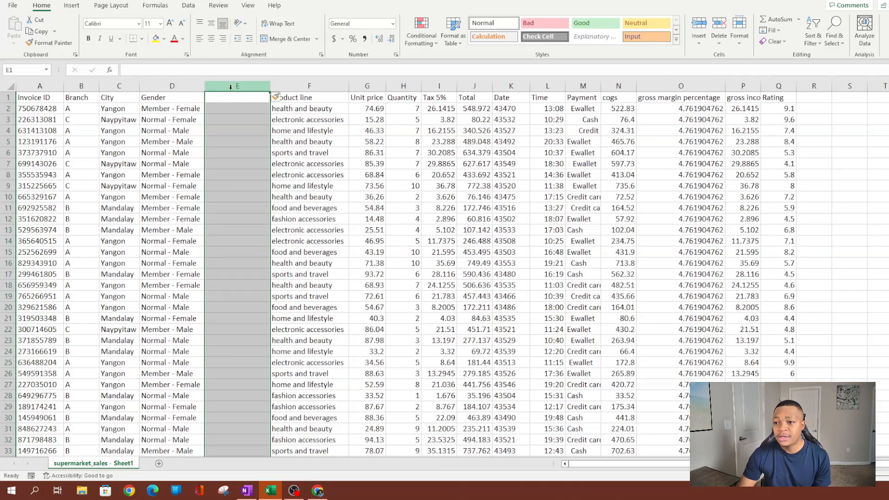
right_click(231, 88)
click(259, 183)
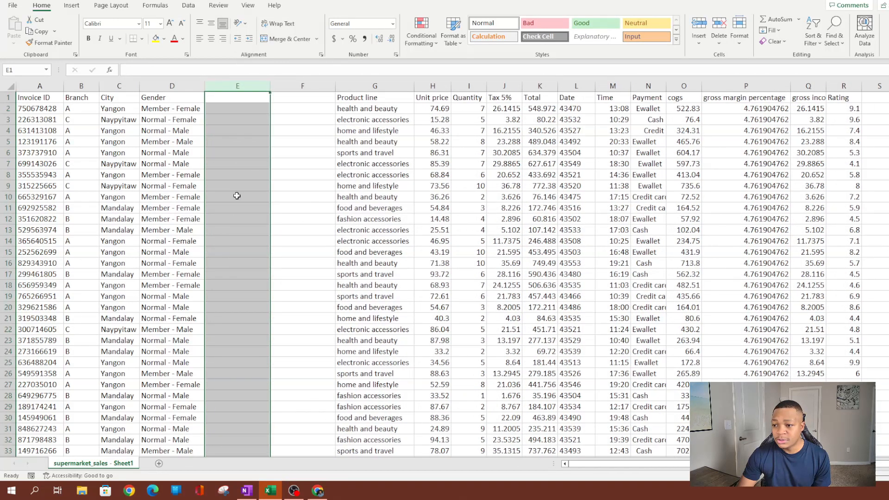
click(234, 197)
click(234, 141)
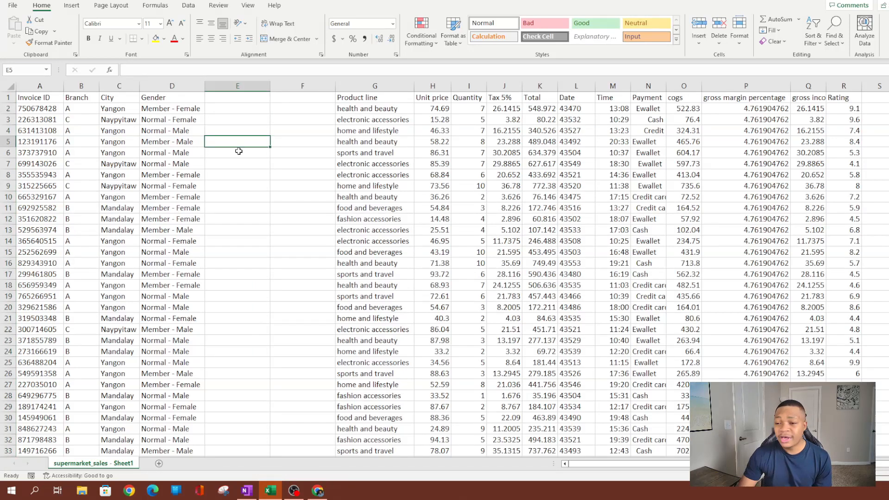
click(177, 84)
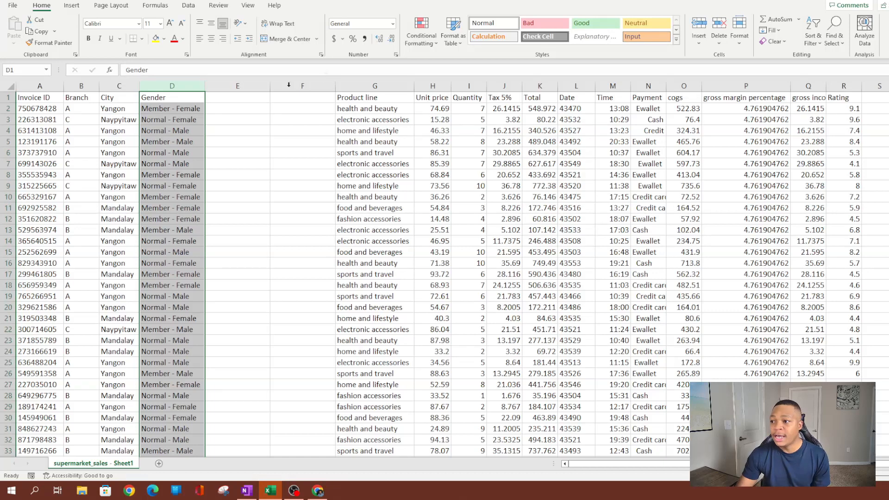
Start Text to Columns on the Gender column with the Delimited option.
click(187, 6)
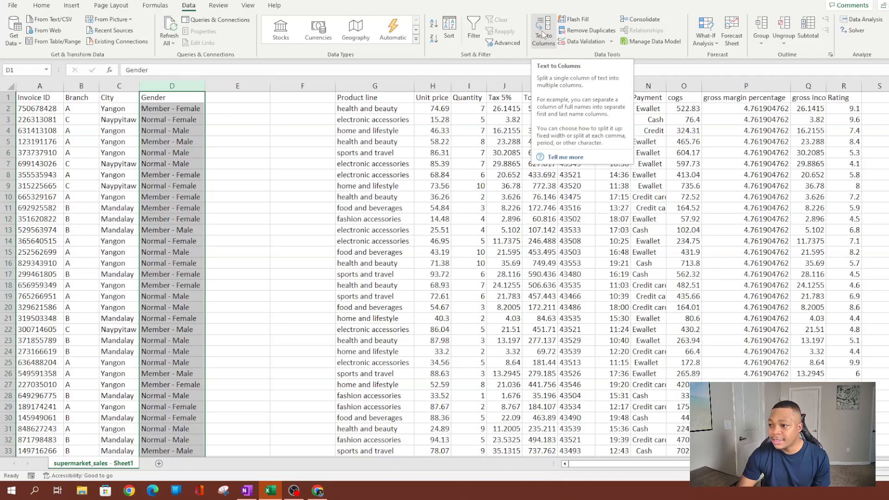
click(544, 35)
drag(429, 33, 242, 62)
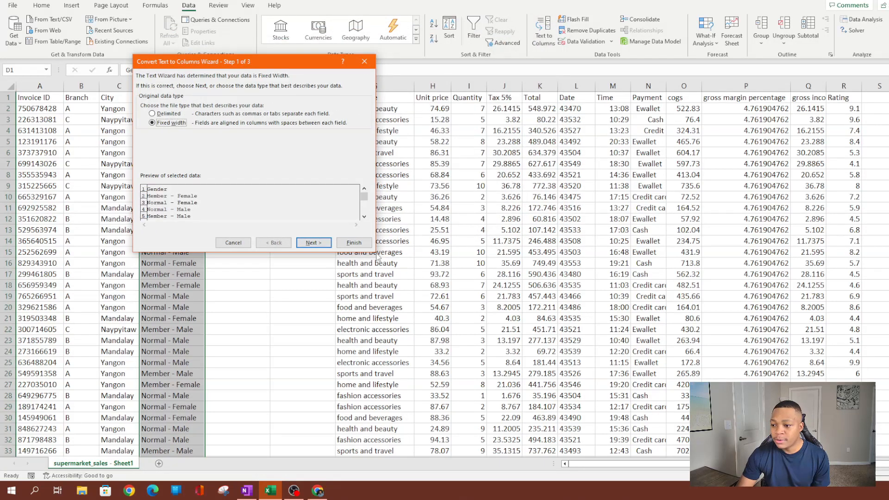
drag(202, 64, 171, 51)
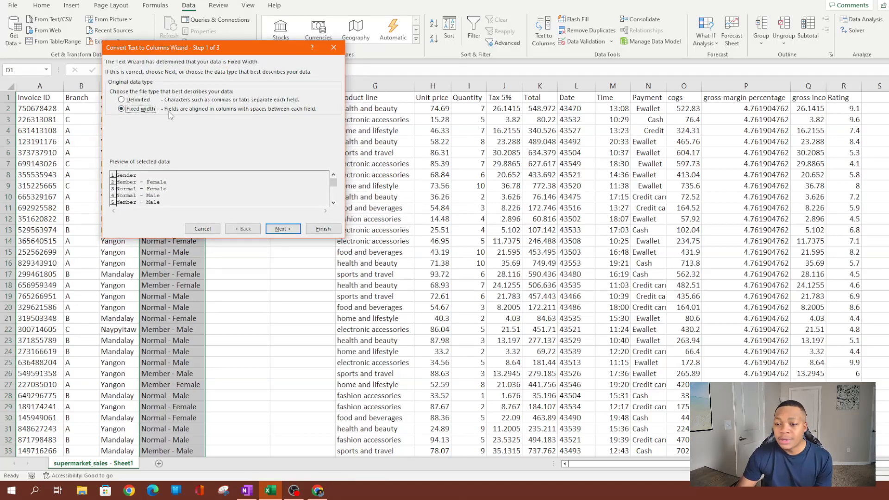
click(131, 101)
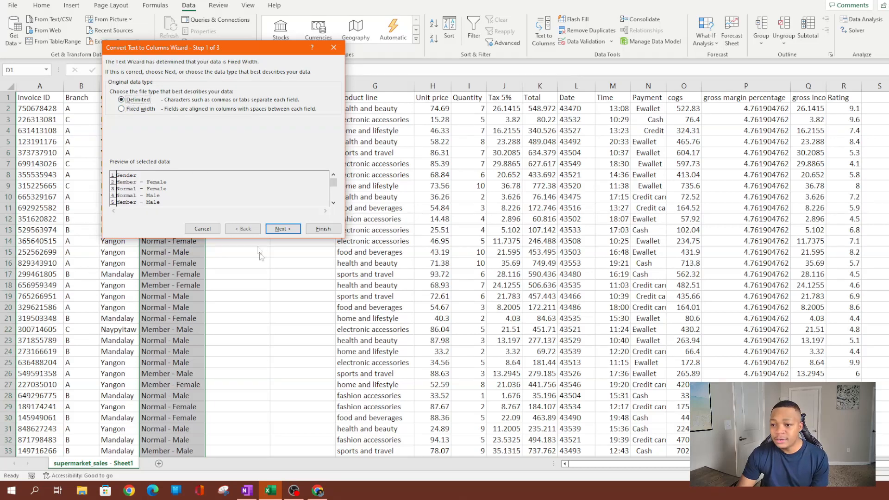
click(284, 228)
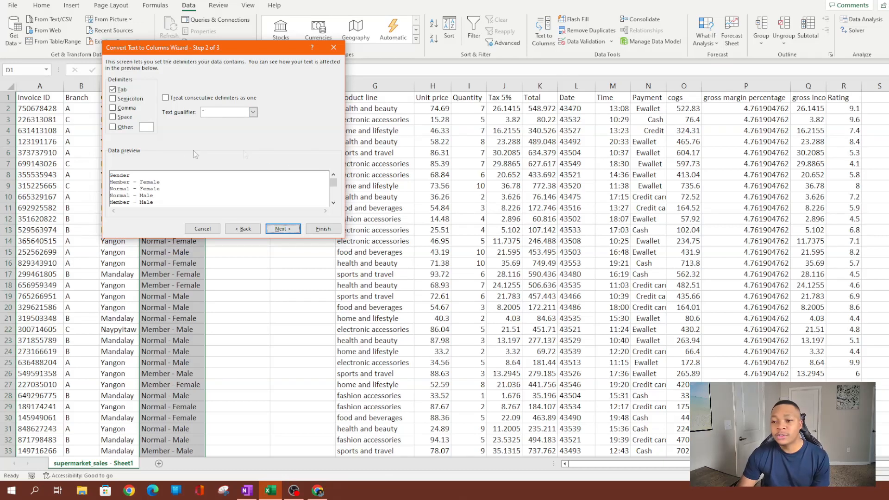
Split on a '-' delimiter instead of Tab, keep the parts as Text, and finish.
drag(215, 48, 313, 48)
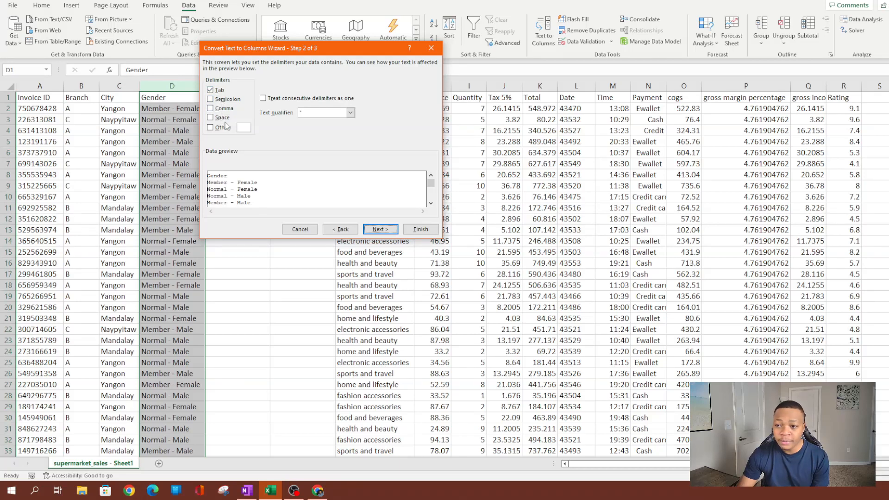
click(211, 90)
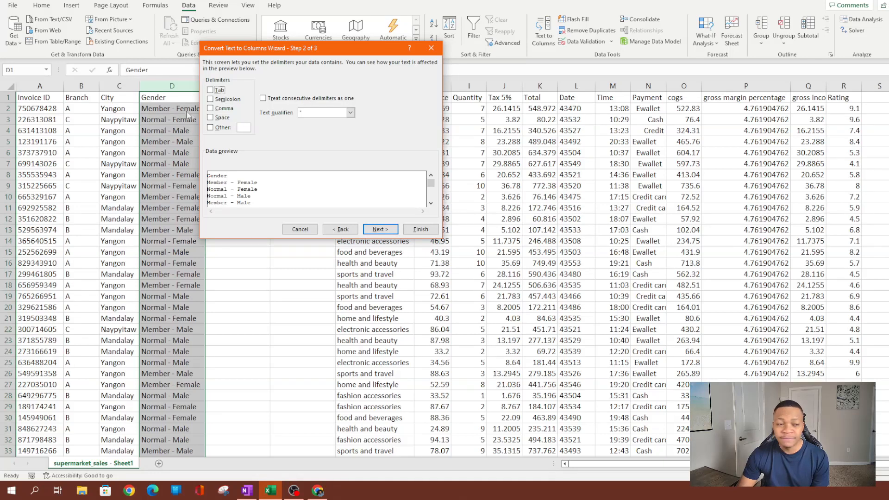
click(210, 128)
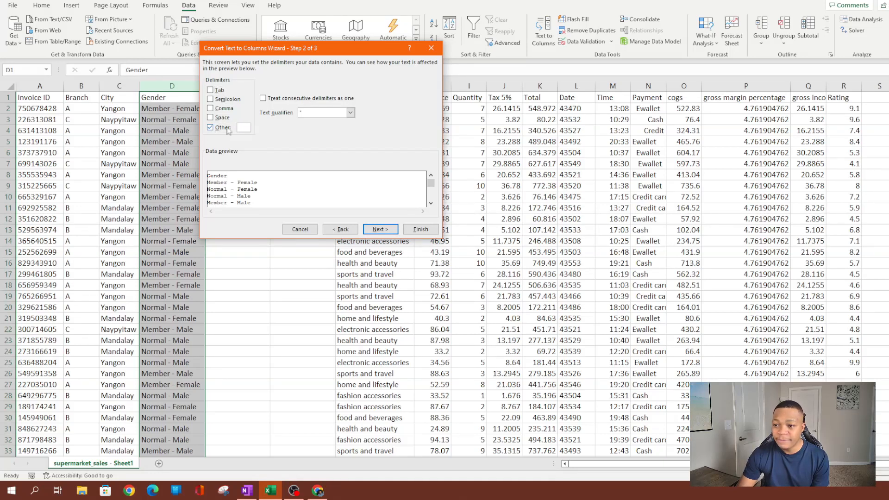
text(-)
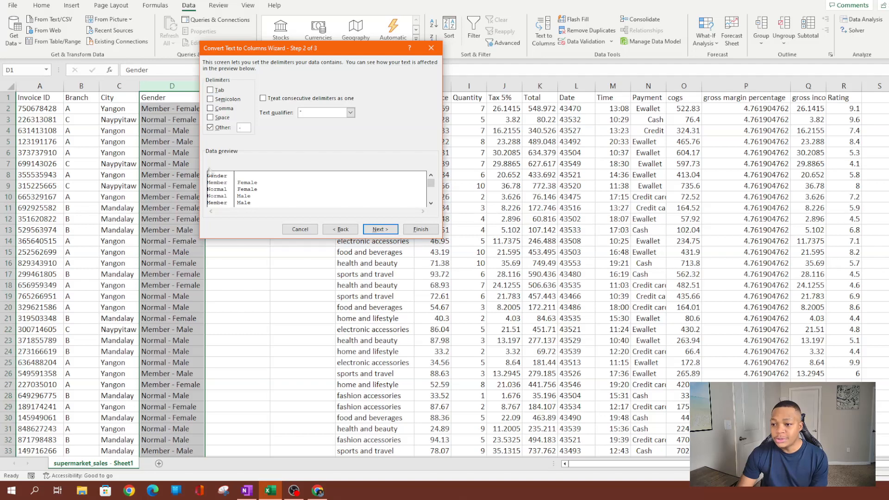
click(377, 229)
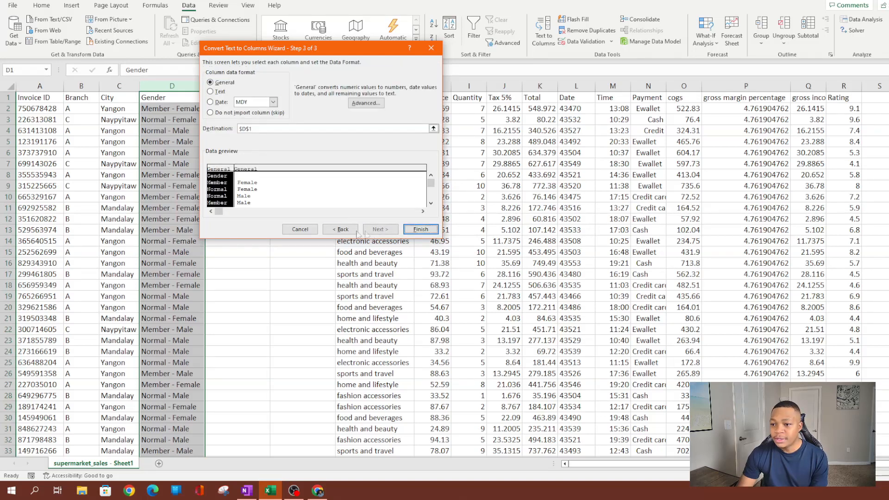
click(211, 92)
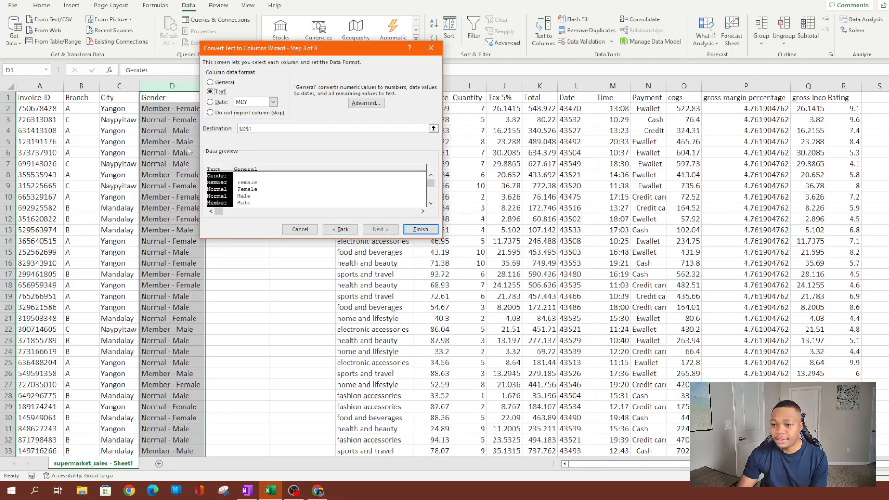
click(427, 229)
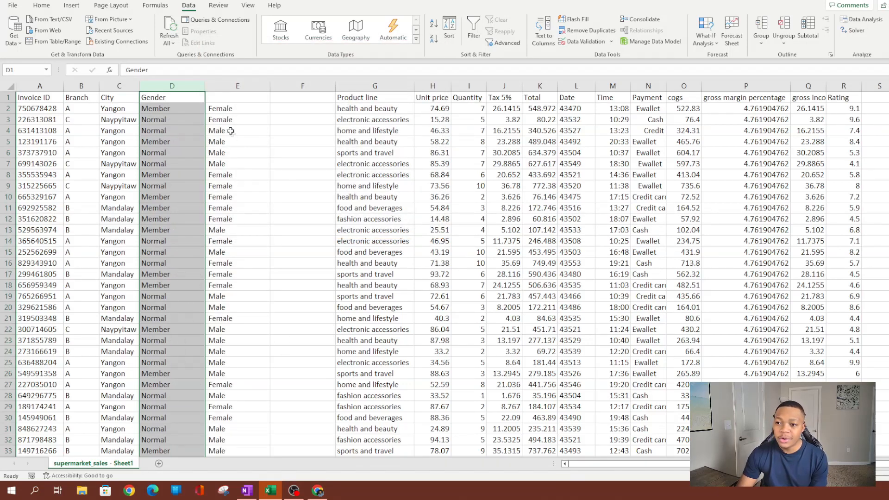
Copy the Gender heading into E1 and rename D1 to Customer Type.
click(166, 97)
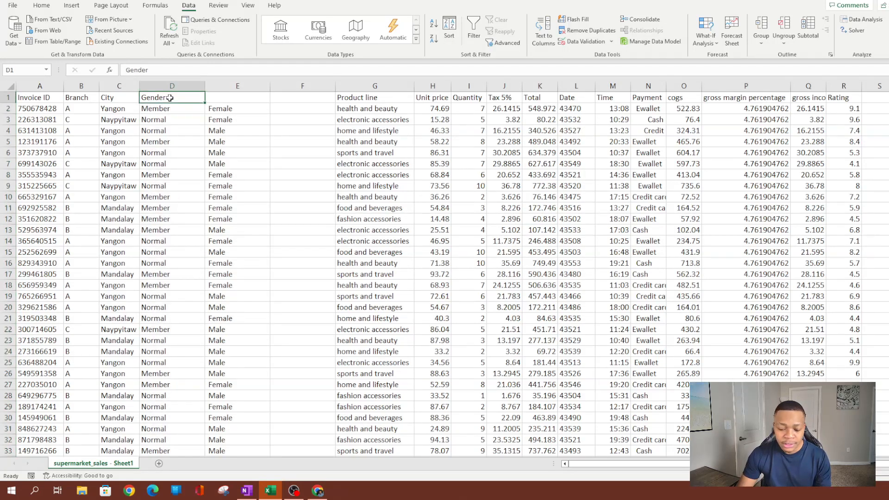
key(ctrl+c)
key(Right)
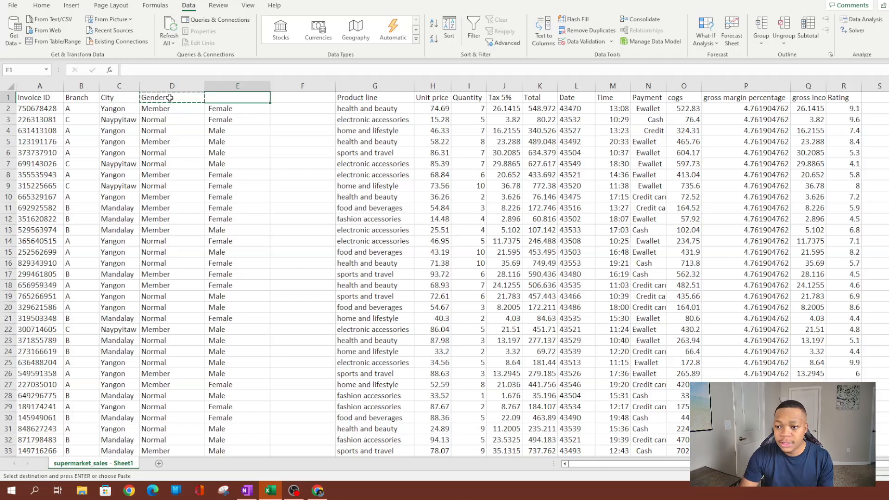
key(ctrl+v)
key(Left)
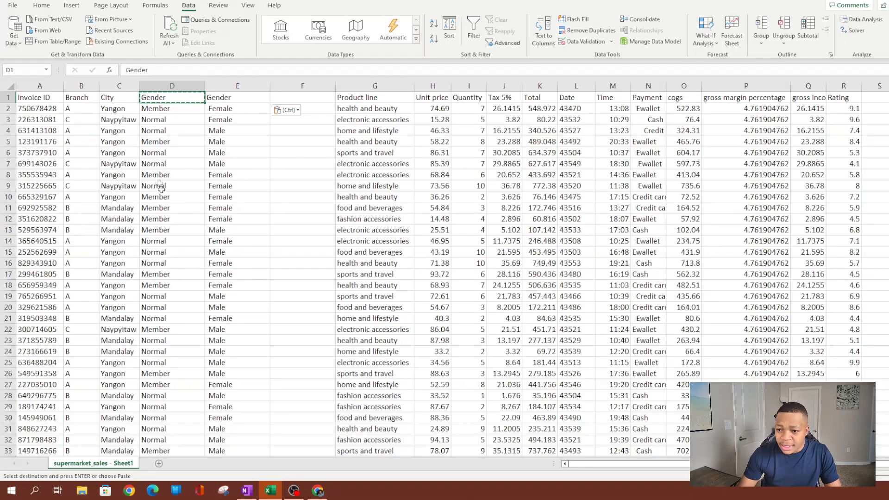
scroll(181, 218, down, 5)
scroll(185, 221, up, 5)
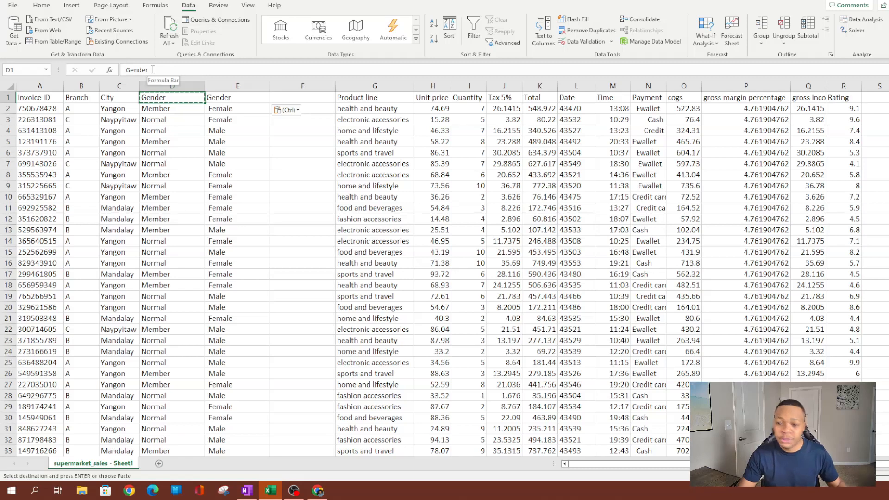
text(Customer Typ)
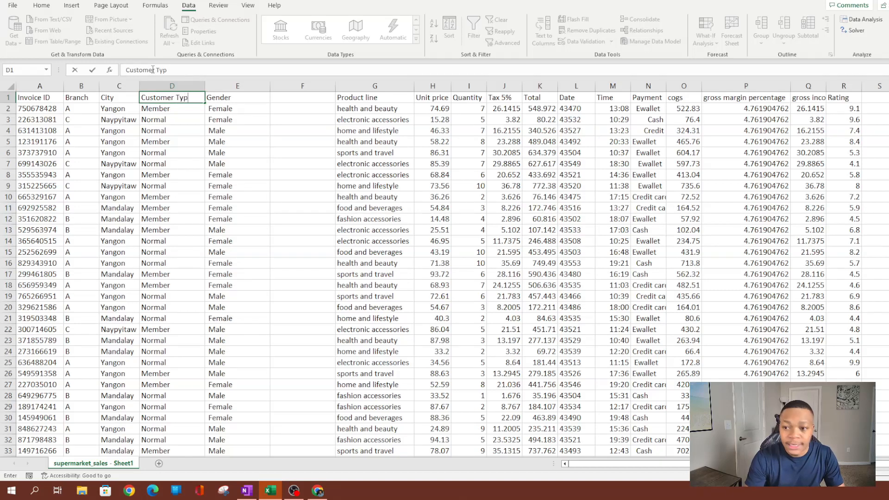
click(259, 186)
click(201, 231)
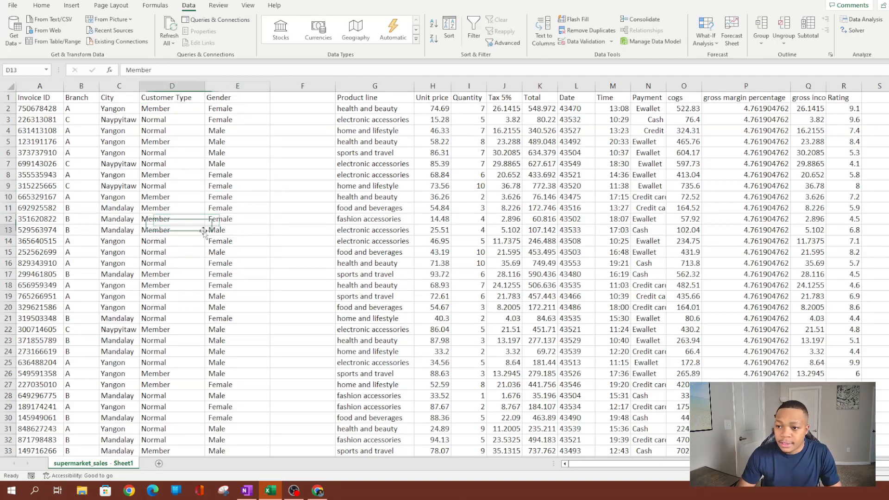
Delete the spare empty column F and review the header row.
click(308, 87)
right_click(306, 82)
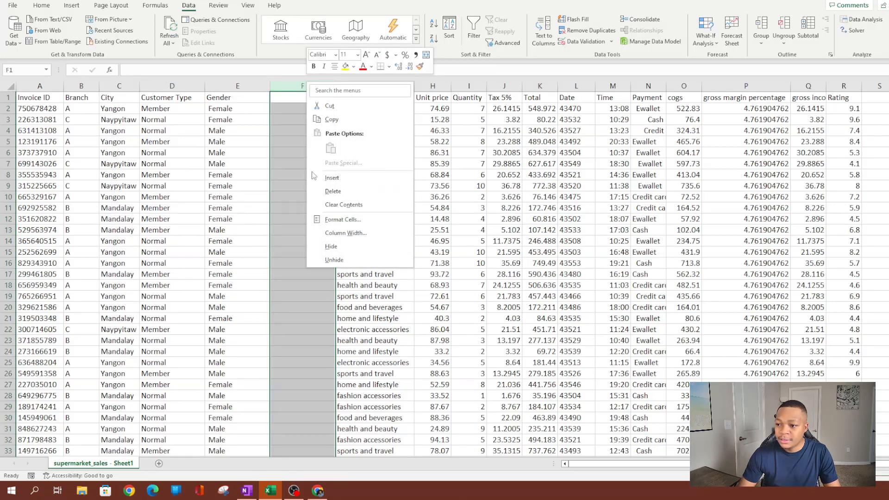
click(325, 185)
click(399, 196)
drag(39, 98, 787, 95)
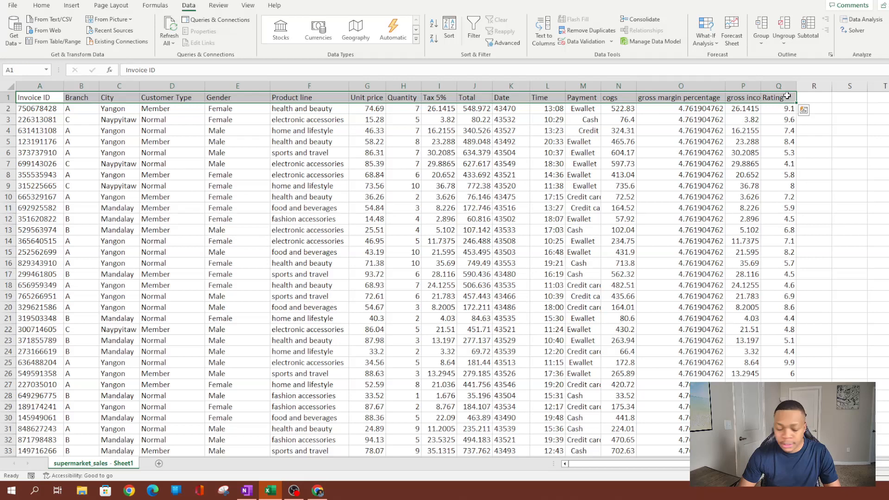
click(403, 208)
click(202, 208)
click(230, 198)
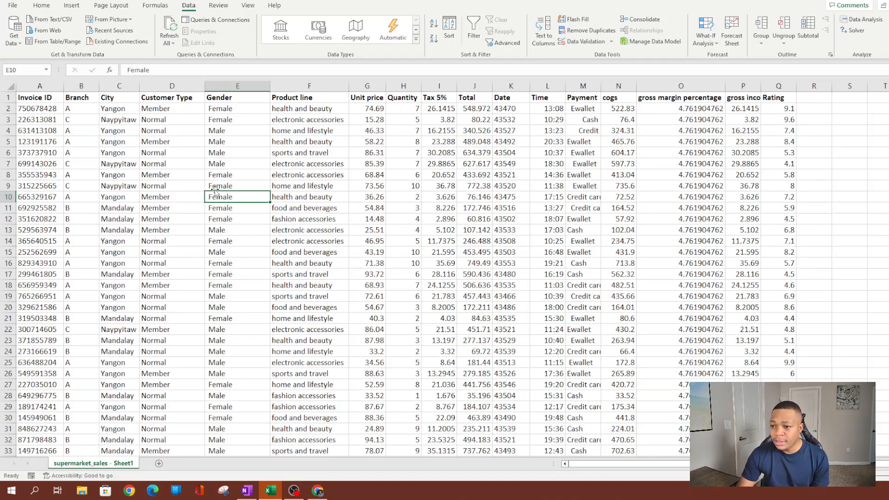
Insert an empty column G between Product line and Unit price.
click(299, 98)
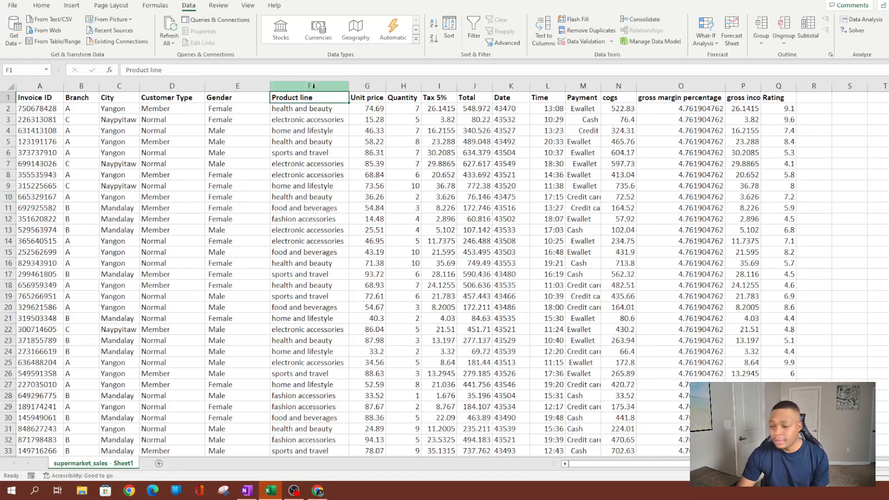
click(313, 87)
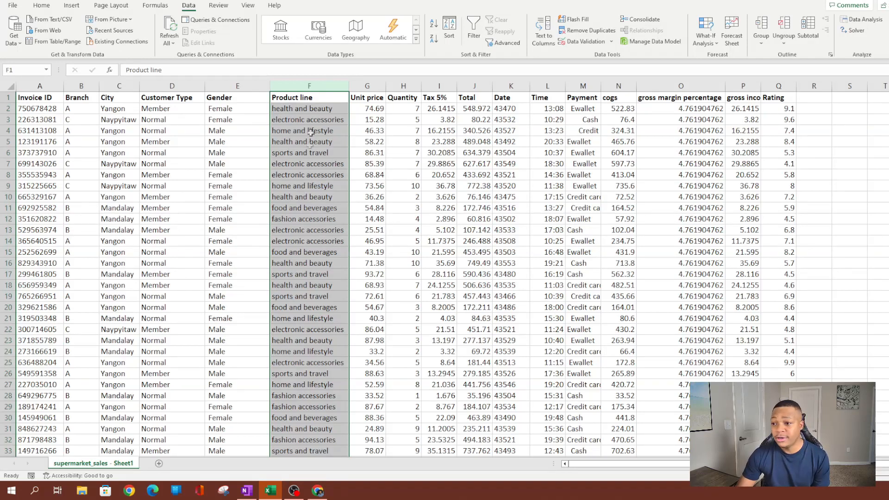
click(305, 185)
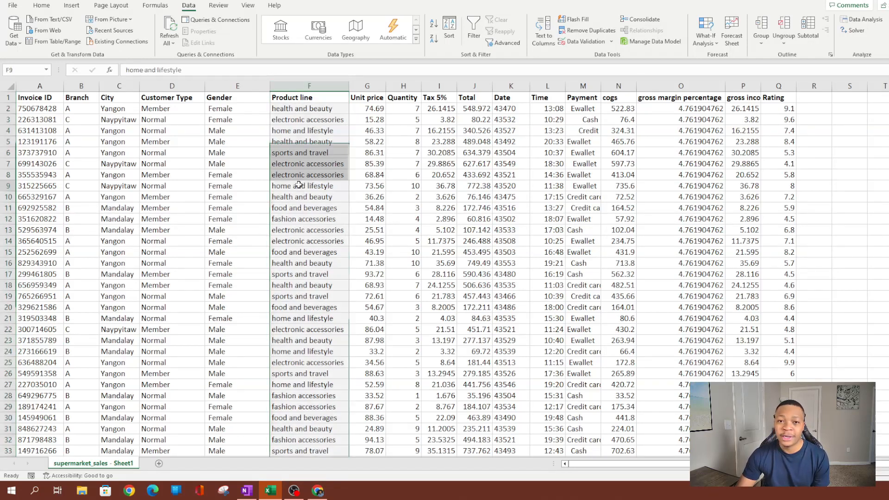
click(367, 86)
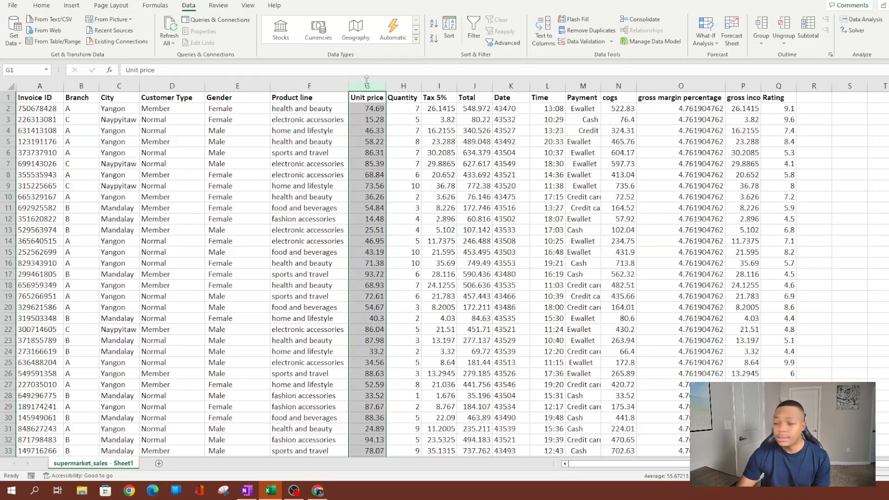
right_click(367, 86)
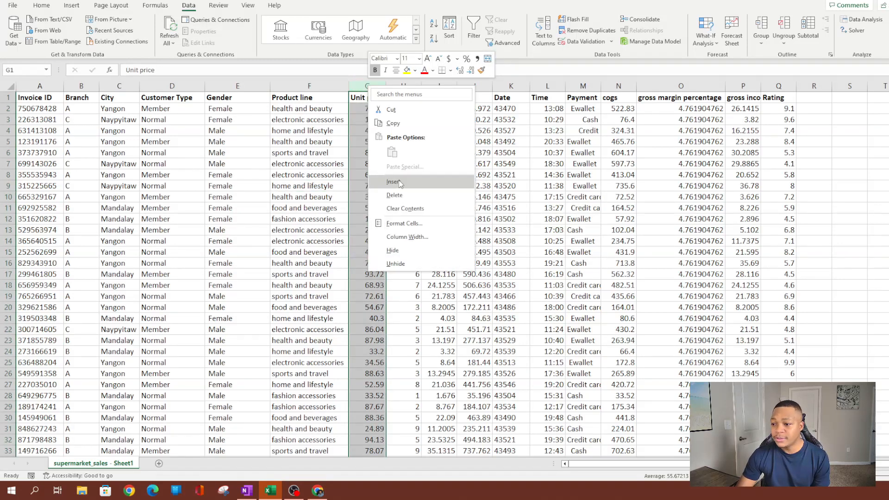
click(393, 182)
click(306, 219)
Enter =PROPER(F2) in G2 so it shows Health And Beauty.
click(373, 111)
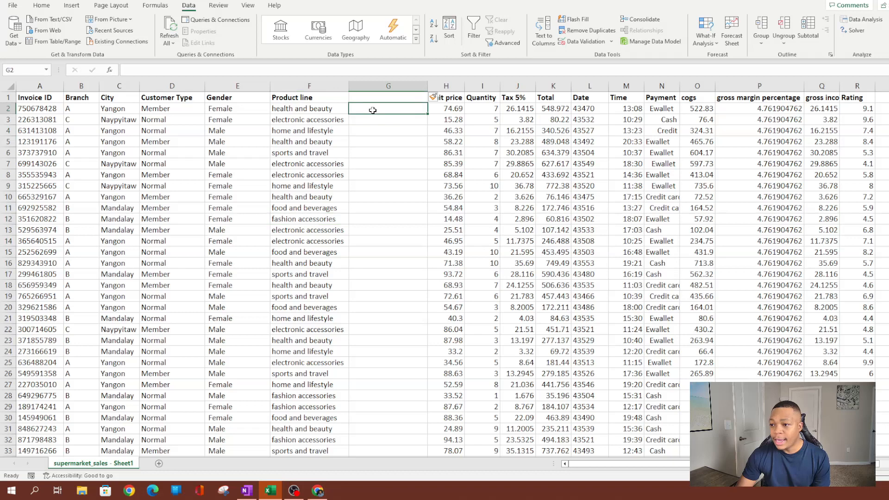
text(=prop)
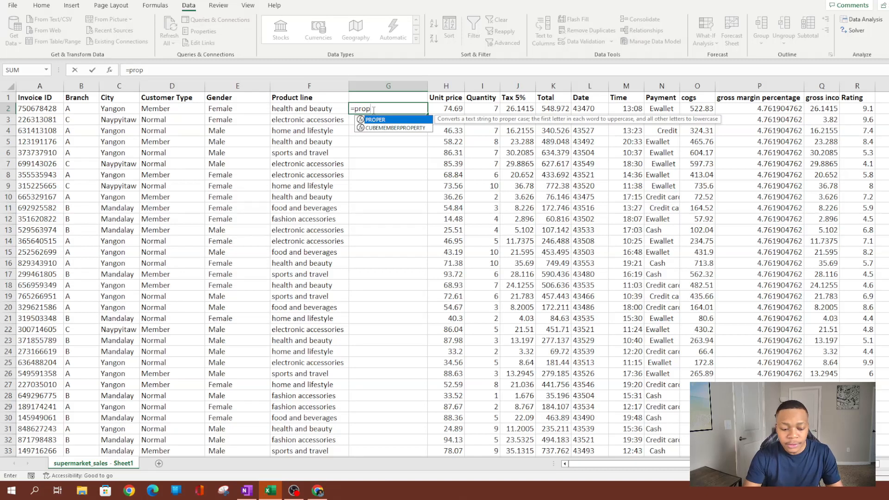
key(Tab)
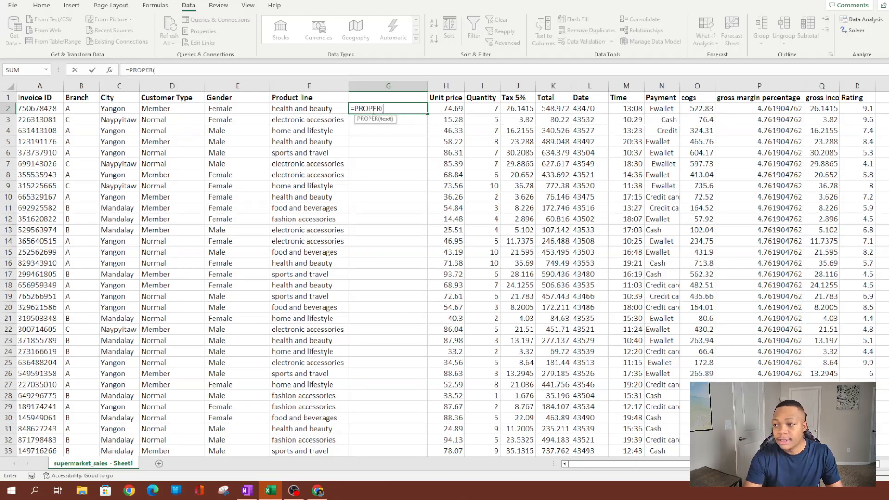
click(288, 110)
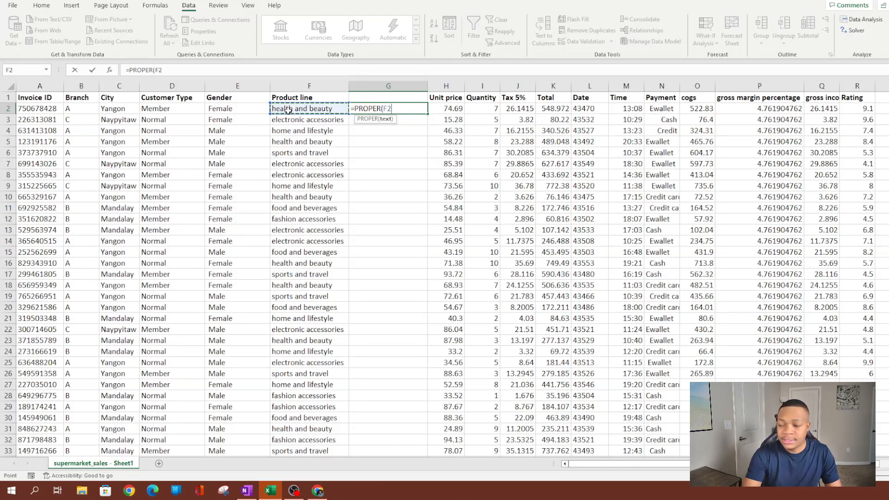
text())
key(Return)
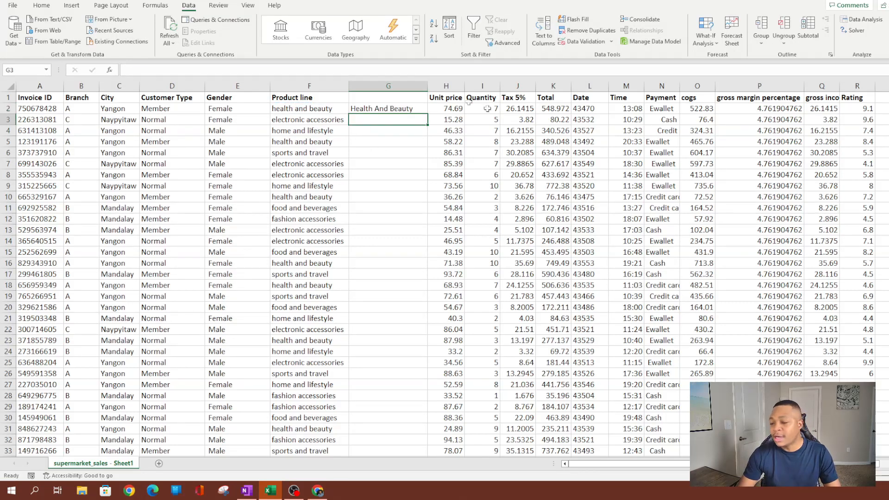
Fill the =PROPER(F2) formula down column G for every row.
click(397, 109)
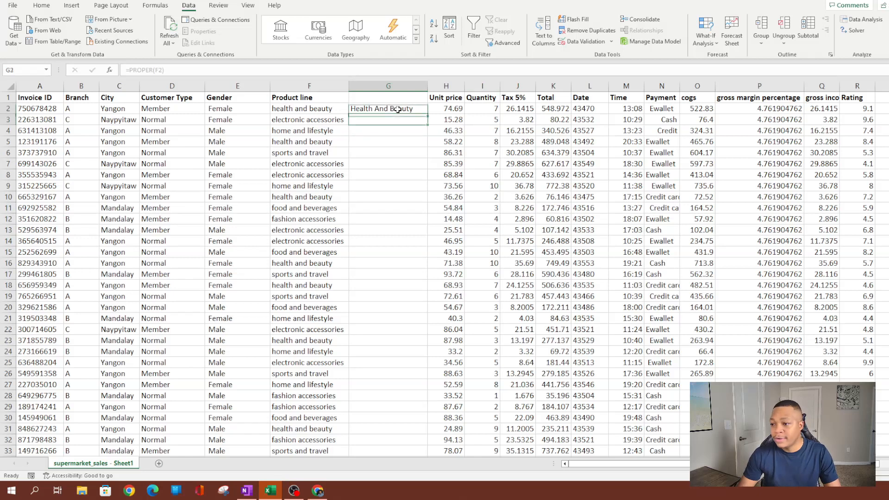
double_click(429, 114)
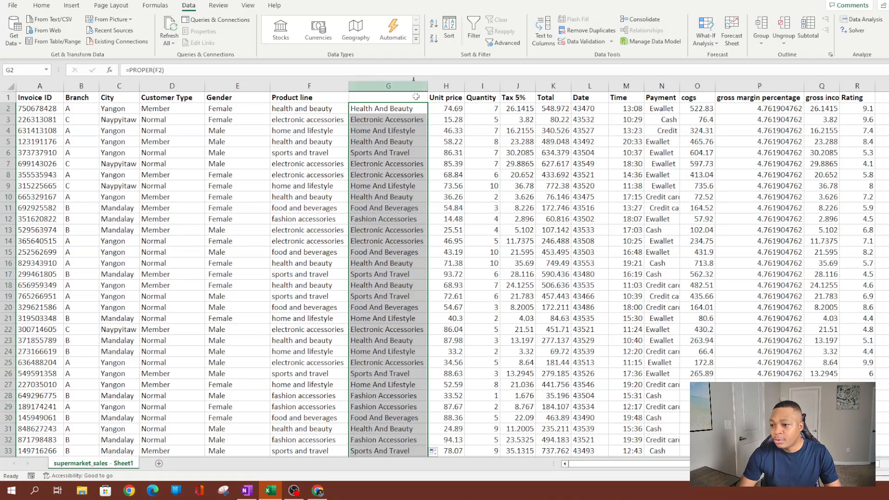
key(ctrl+z)
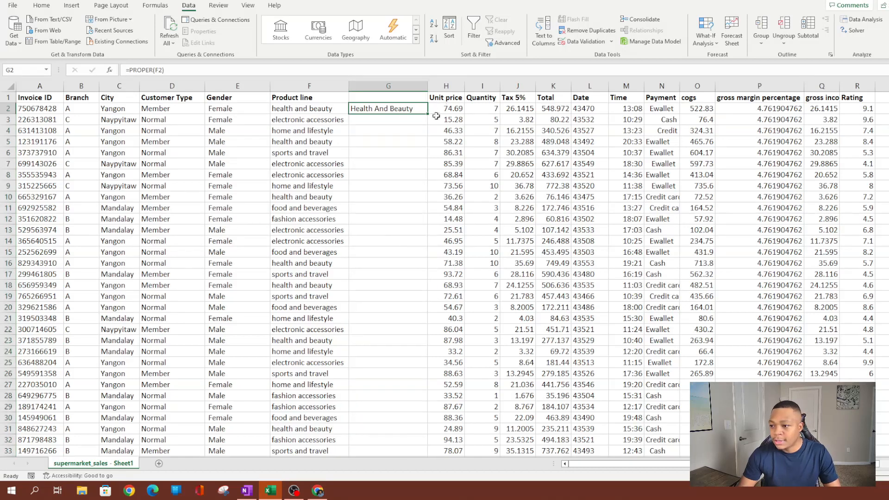
drag(428, 114, 428, 191)
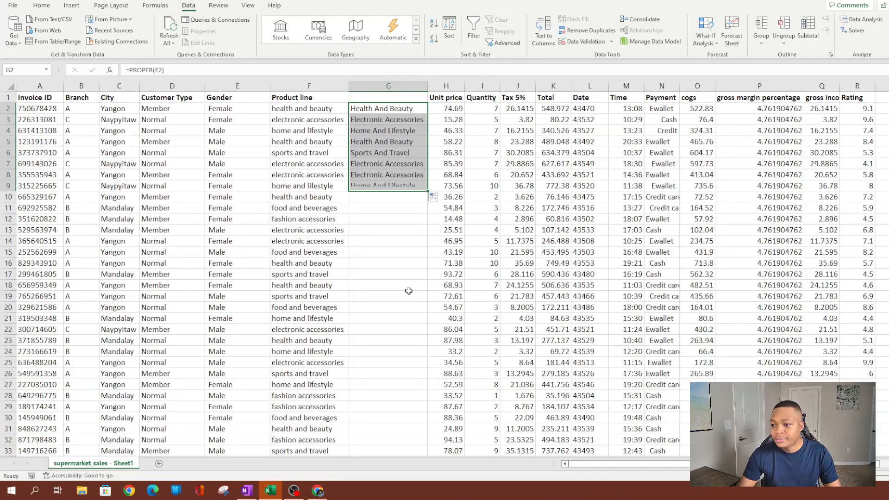
double_click(428, 191)
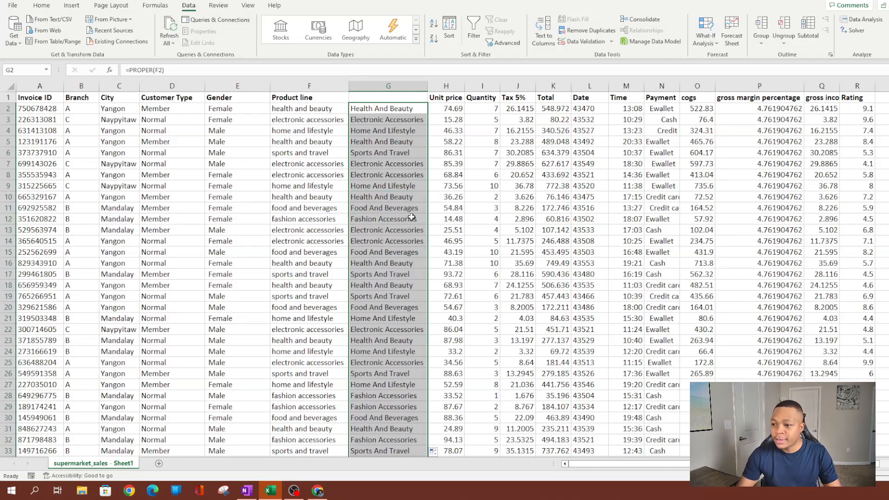
Copy the Product line heading from F1 into G1.
click(315, 98)
key(ctrl+c)
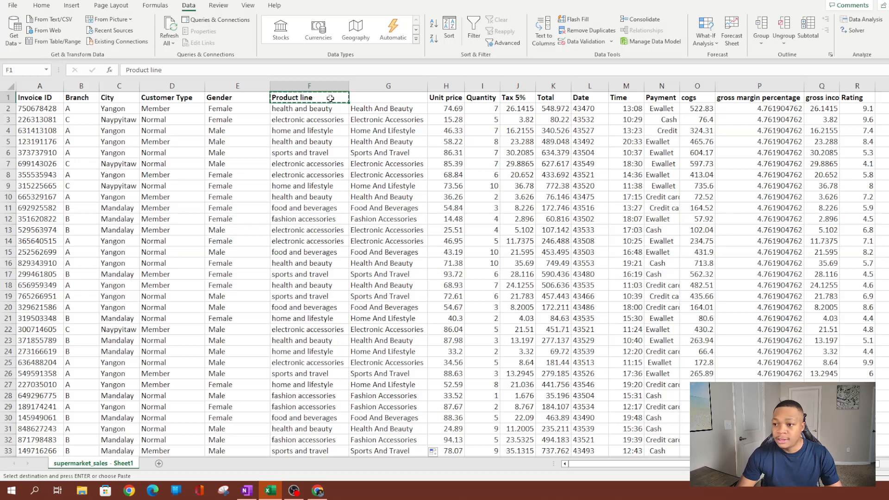
click(383, 97)
key(ctrl+v)
click(313, 86)
click(380, 140)
click(368, 109)
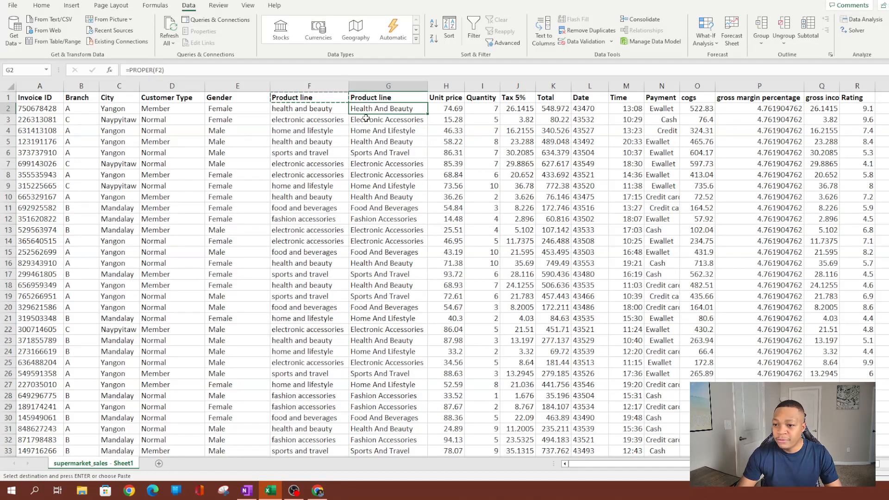
Convert column G's PROPER formulas into fixed values with Paste Values.
click(378, 86)
right_click(379, 87)
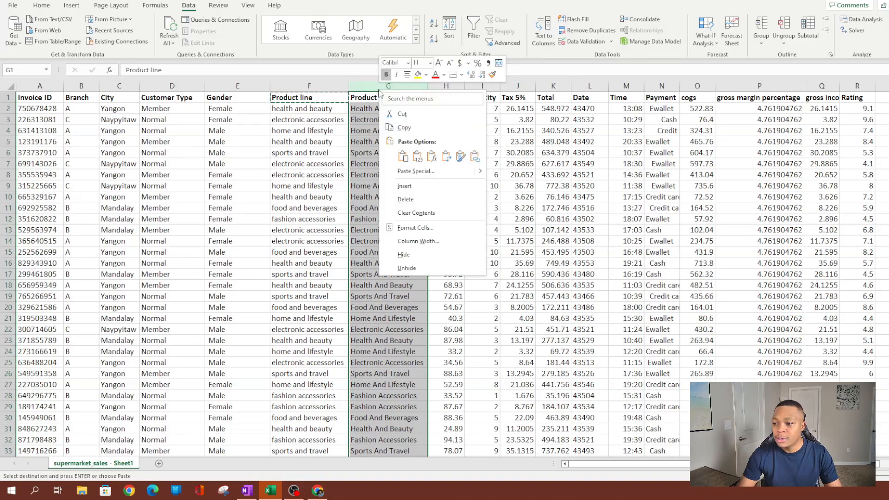
click(394, 126)
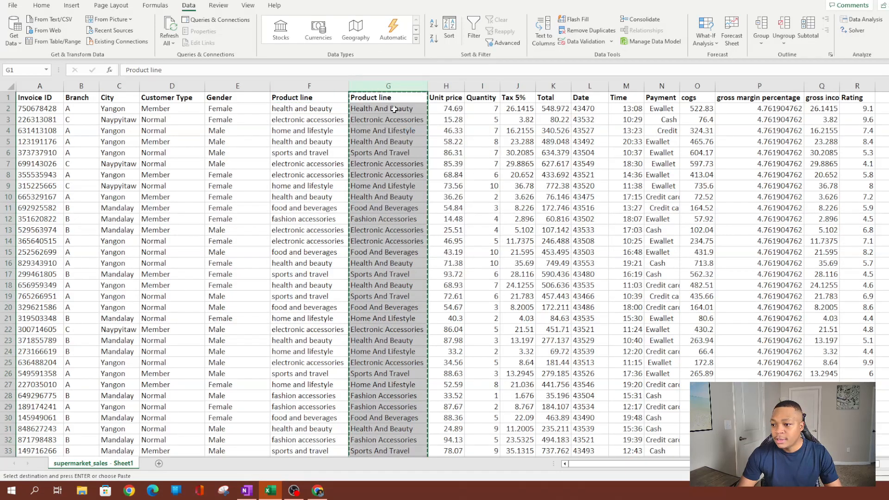
right_click(387, 86)
click(422, 158)
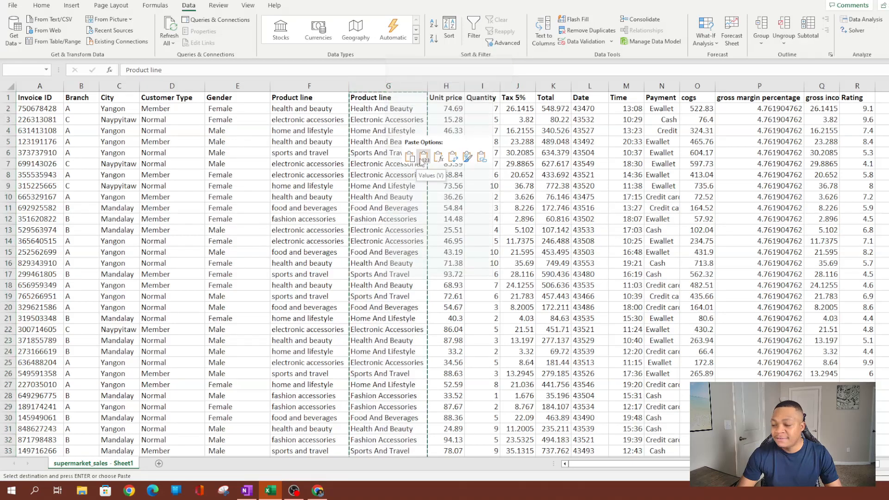
click(388, 153)
click(383, 132)
Delete the original lowercase Product line column F.
click(323, 88)
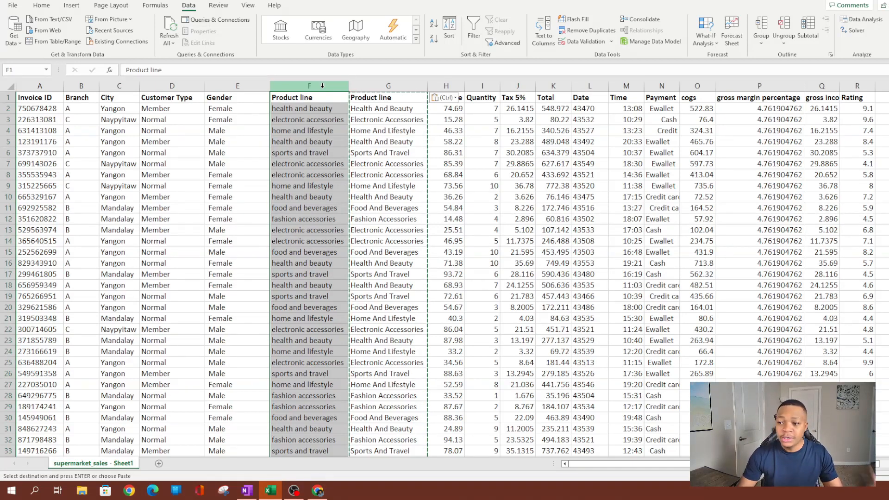
right_click(322, 86)
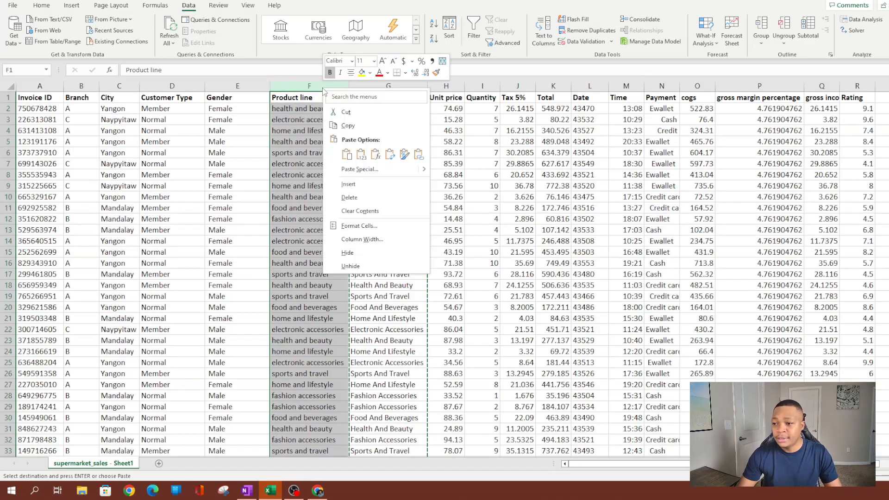
click(345, 196)
click(315, 230)
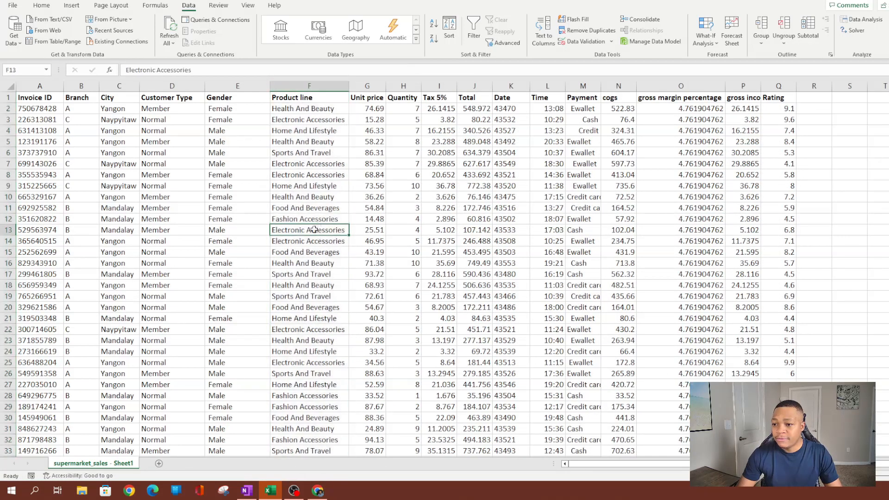
drag(315, 113, 295, 308)
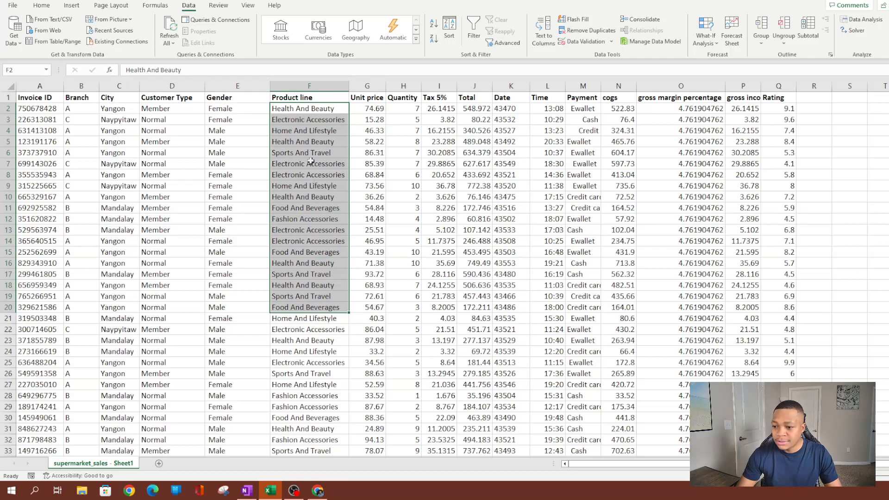
Strip the leading spaces from the Payment entry in M3 so it reads 'Cash'.
click(574, 97)
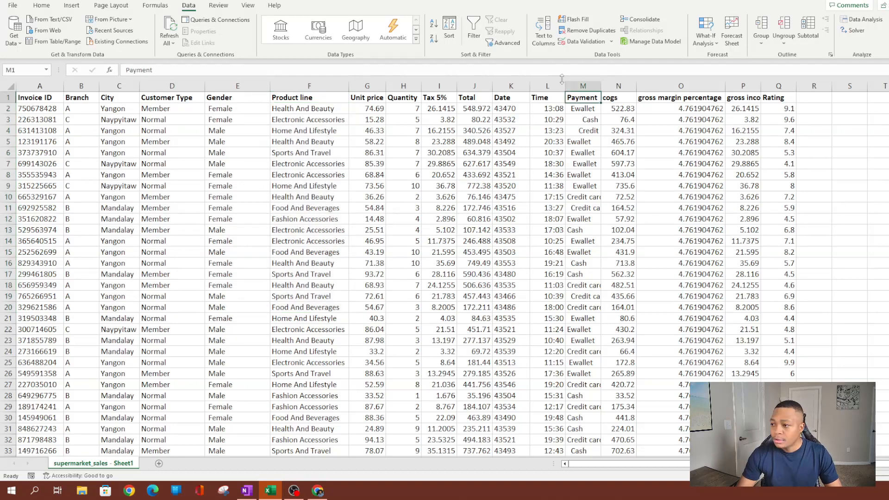
click(582, 106)
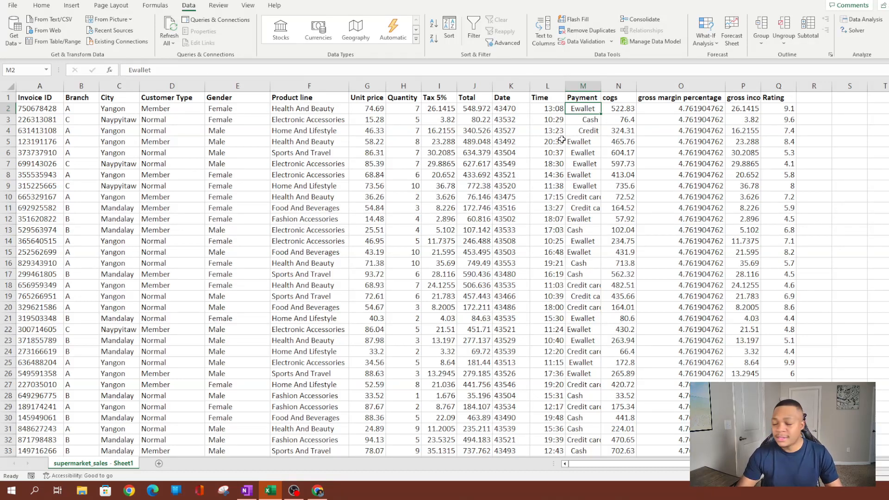
click(579, 119)
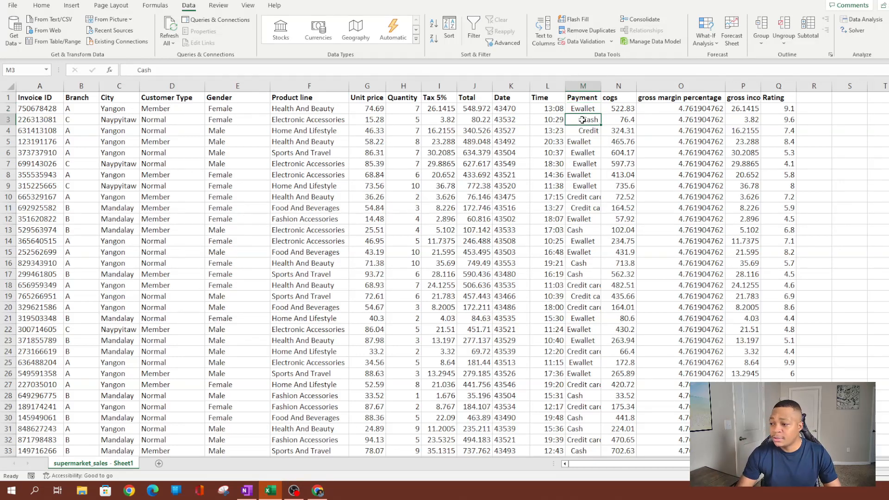
double_click(583, 119)
key(BackSpace)
key(BackSpace)
key(BackSpace)
key(BackSpace)
key(BackSpace)
key(BackSpace)
click(582, 185)
click(583, 109)
scroll(570, 255, down, 6)
scroll(571, 255, up, 6)
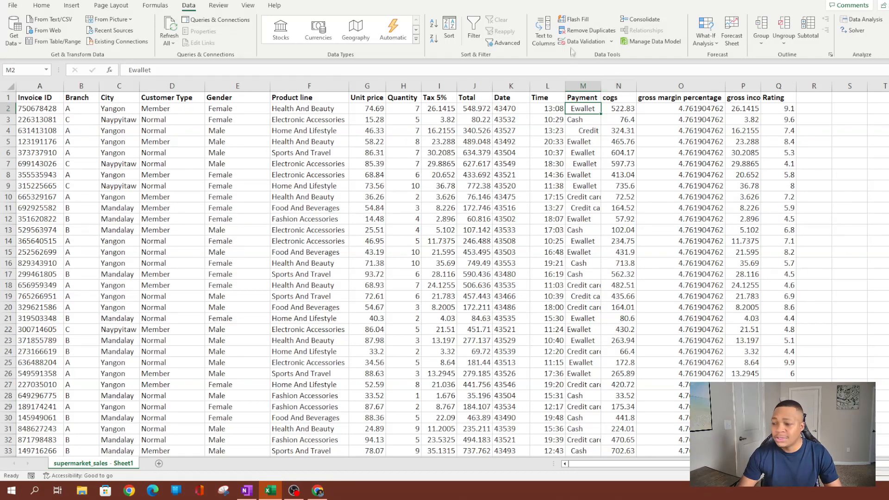
Insert an empty column before the cogs column.
click(623, 85)
right_click(625, 87)
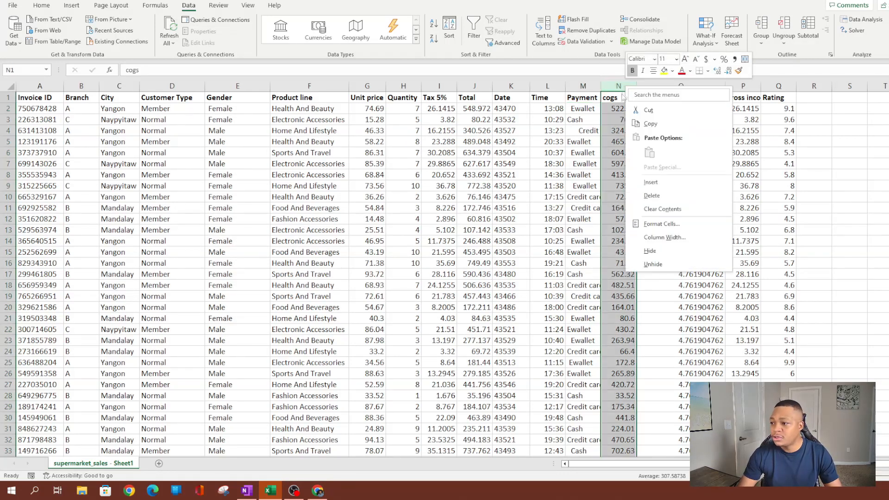
click(649, 183)
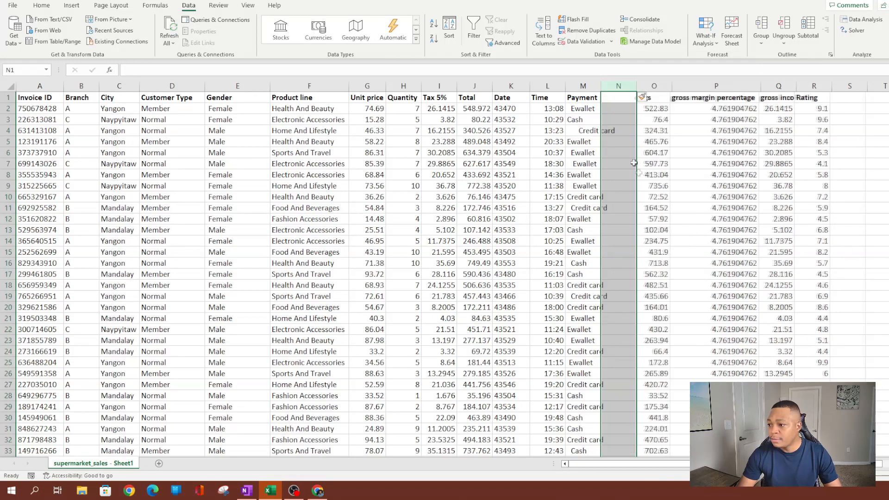
Enter =TRIM(M2) in N2 and fill it down the whole of column N.
click(616, 109)
text(=tri)
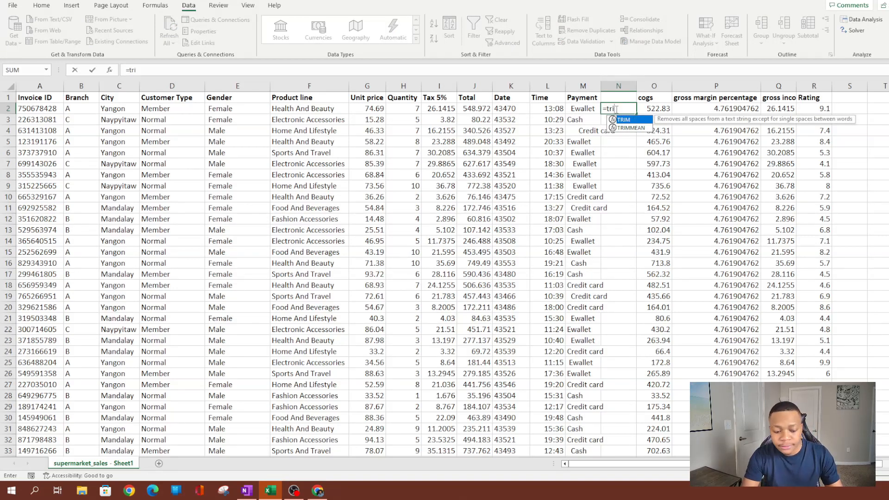
key(Tab)
key(Left)
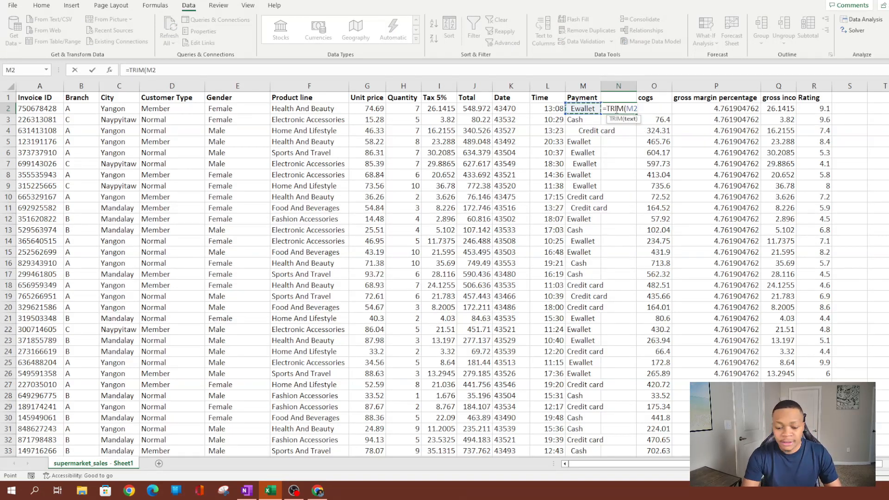
text())
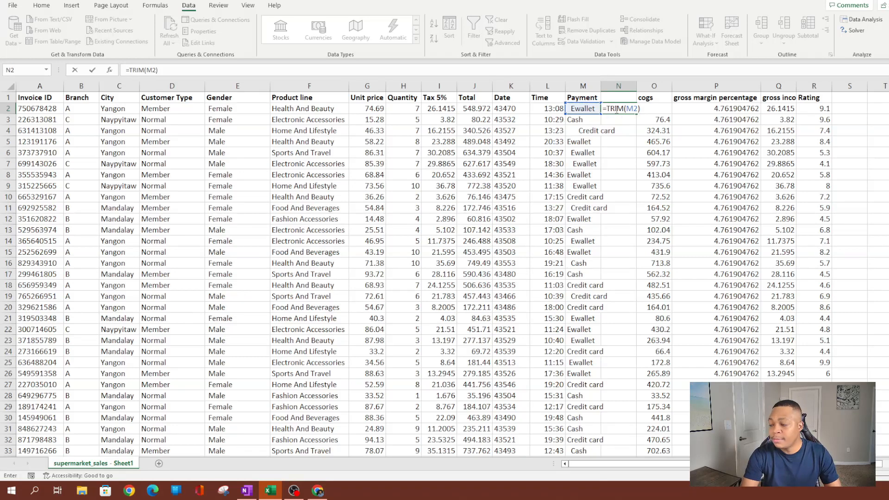
key(Return)
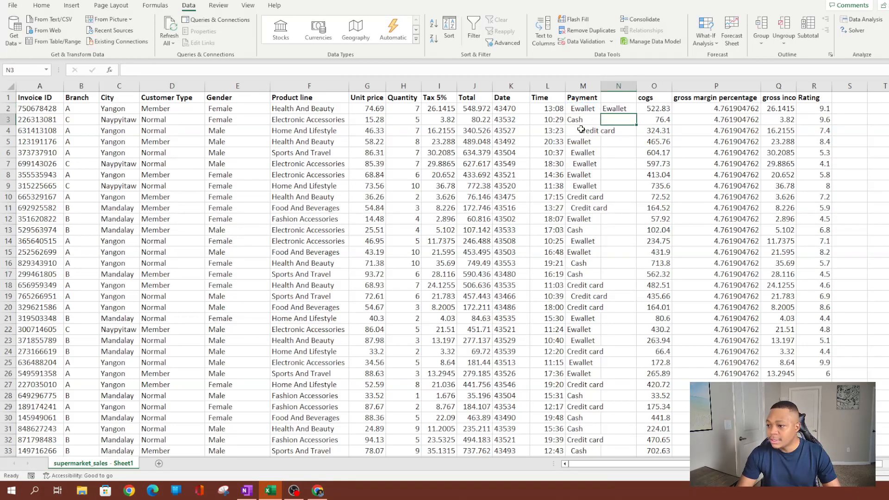
click(616, 109)
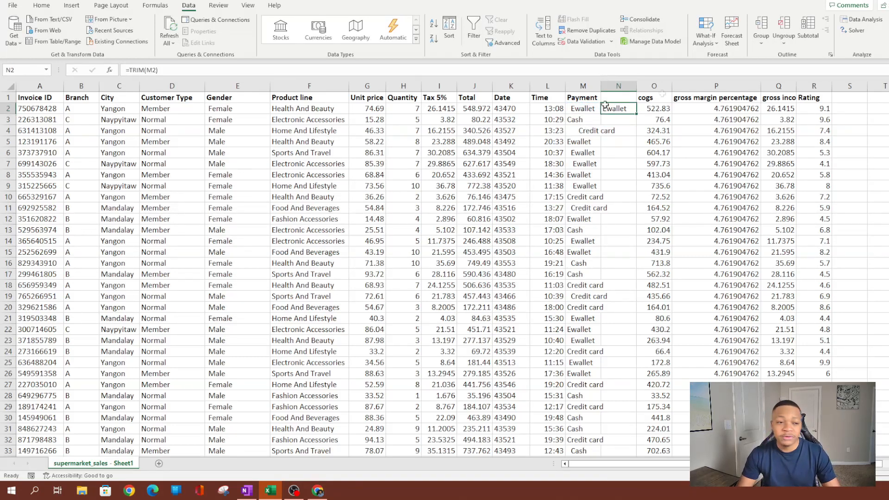
double_click(637, 116)
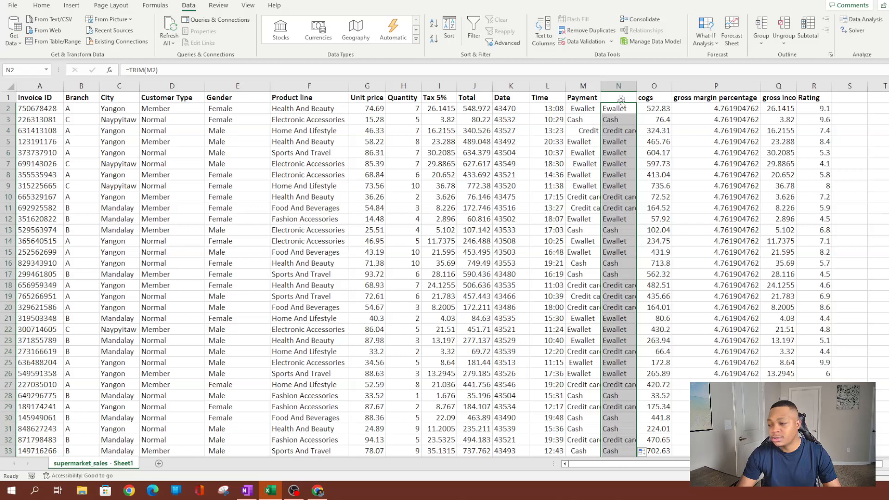
click(589, 96)
Copy the Payment header into N1 and re-enter =TRIM(M4) in N4.
key(ctrl+c)
click(622, 98)
key(ctrl+v)
right_click(619, 86)
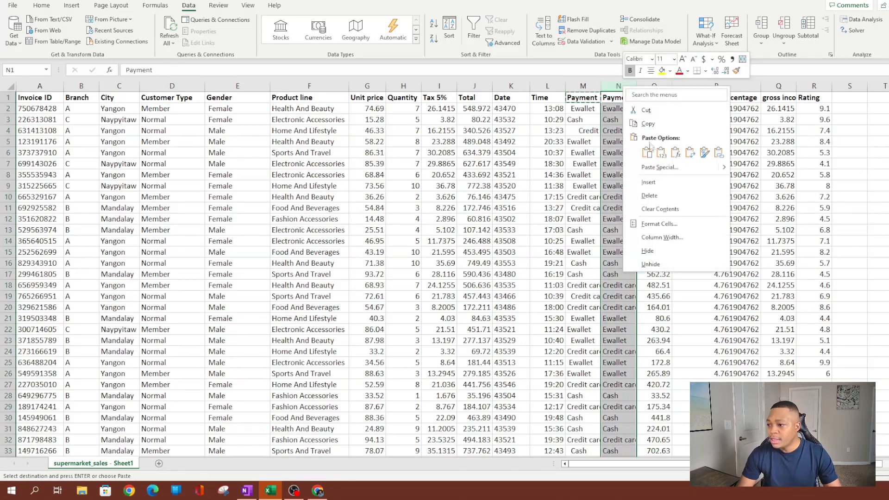
click(647, 153)
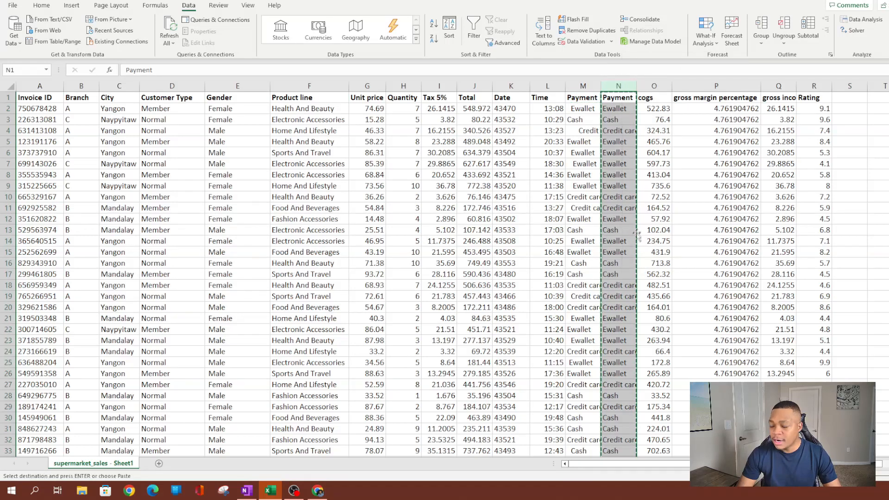
click(623, 135)
text(=TRIM(M4))
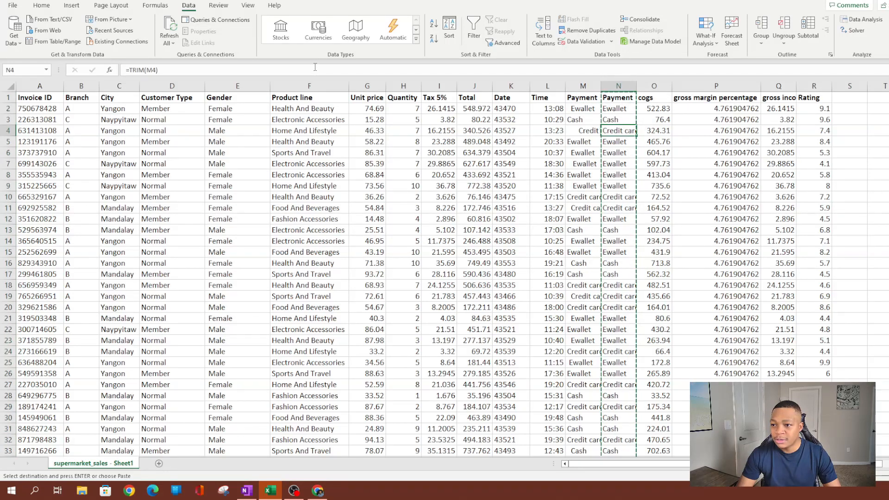
key(Return)
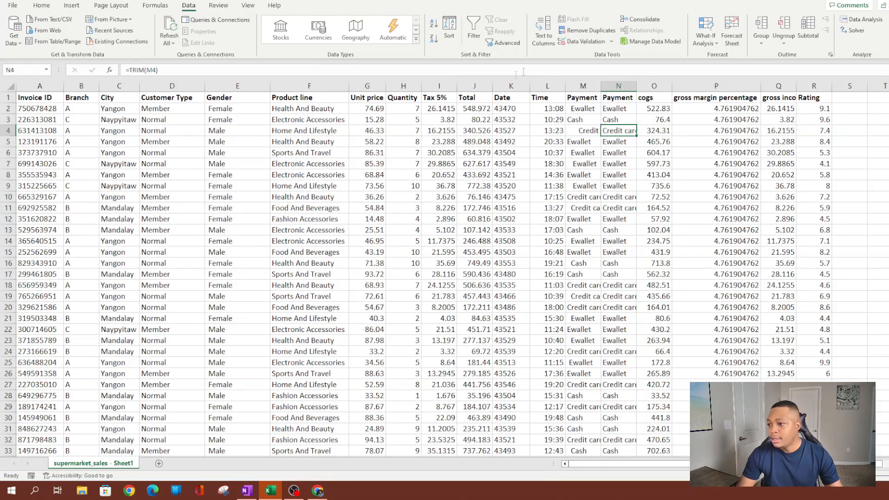
Convert column N's trimmed Payment formulas into plain values with Paste Values.
click(618, 86)
right_click(618, 86)
click(639, 124)
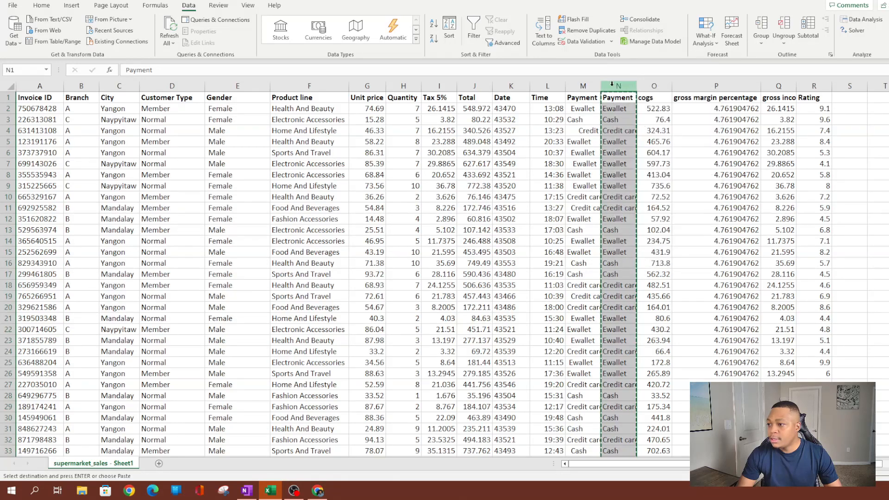
right_click(621, 95)
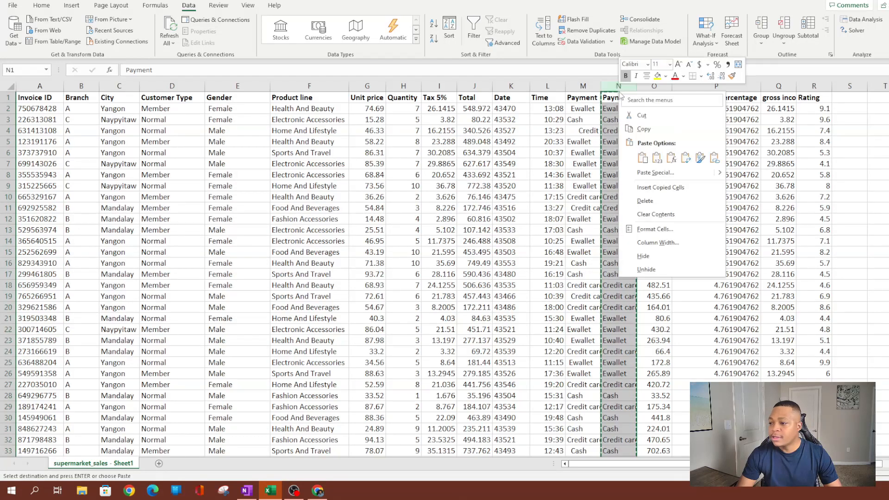
click(657, 158)
click(621, 152)
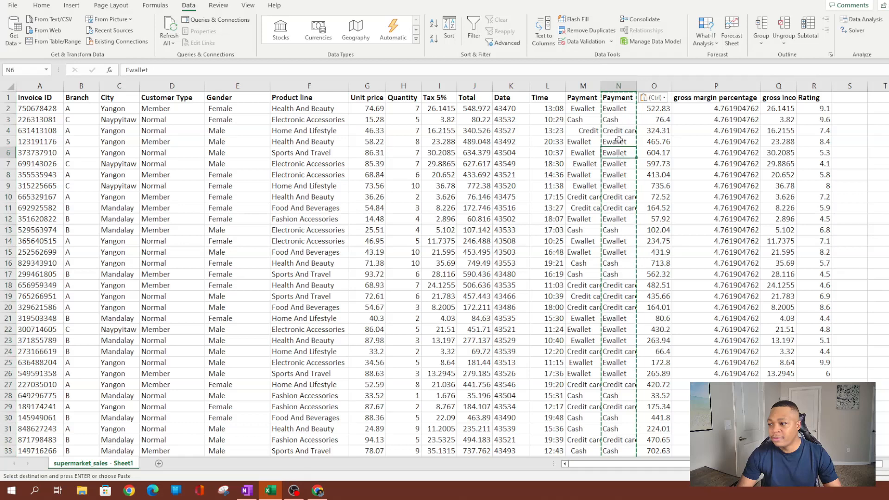
Delete the original untrimmed Payment column M.
click(583, 87)
right_click(584, 88)
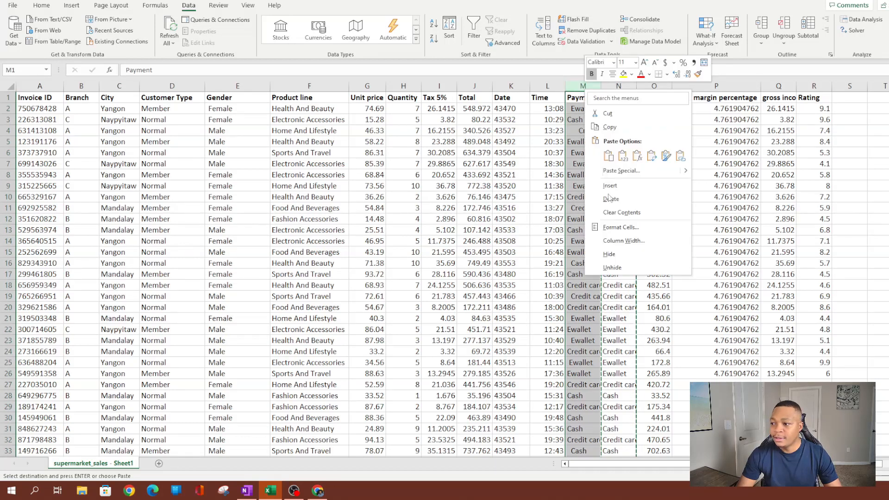
click(608, 200)
click(309, 263)
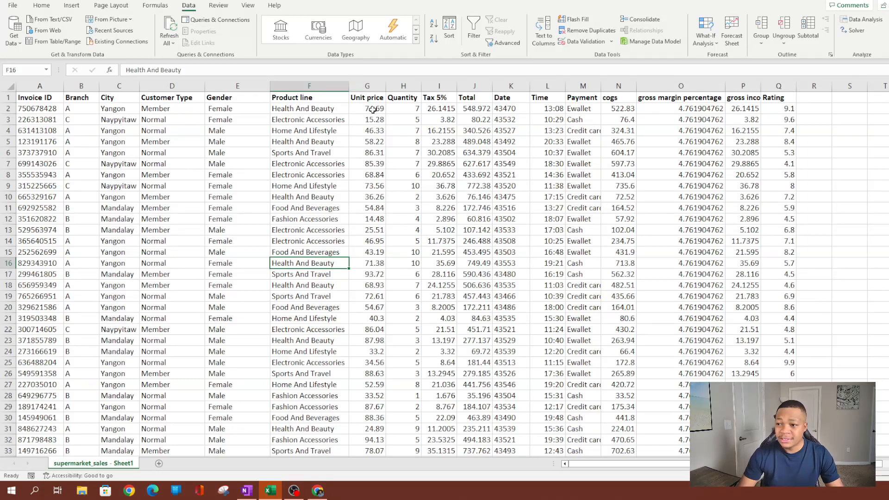
Apply Accounting format to the Unit price, Tax 5% and Total columns.
click(367, 87)
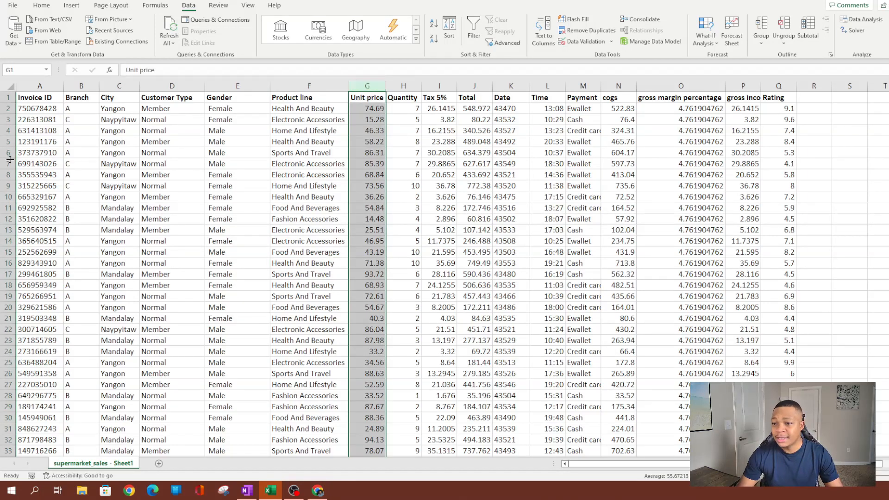
click(42, 6)
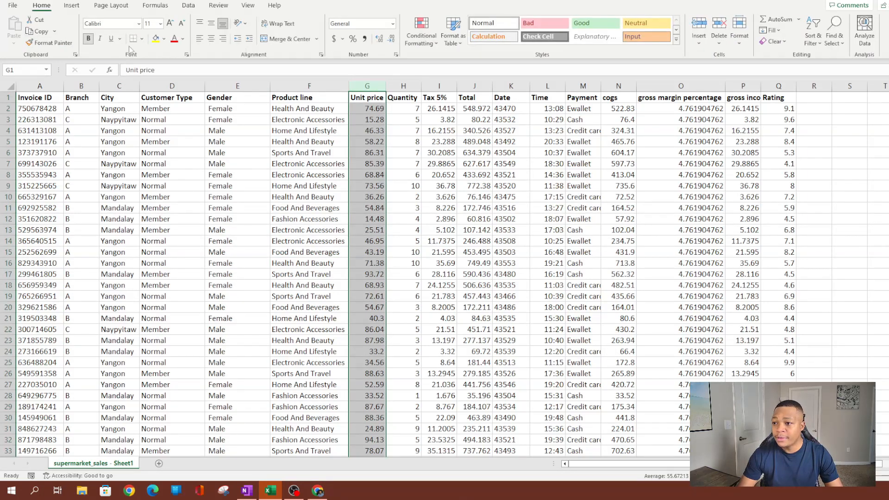
click(333, 39)
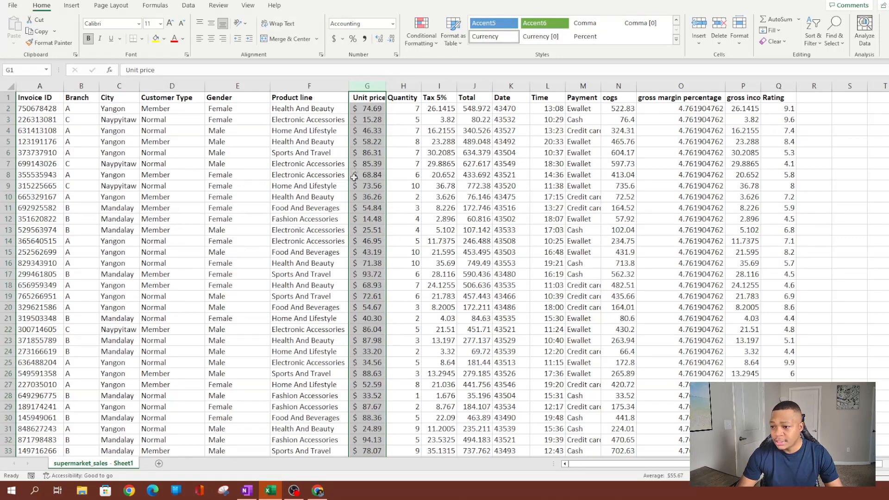
click(367, 196)
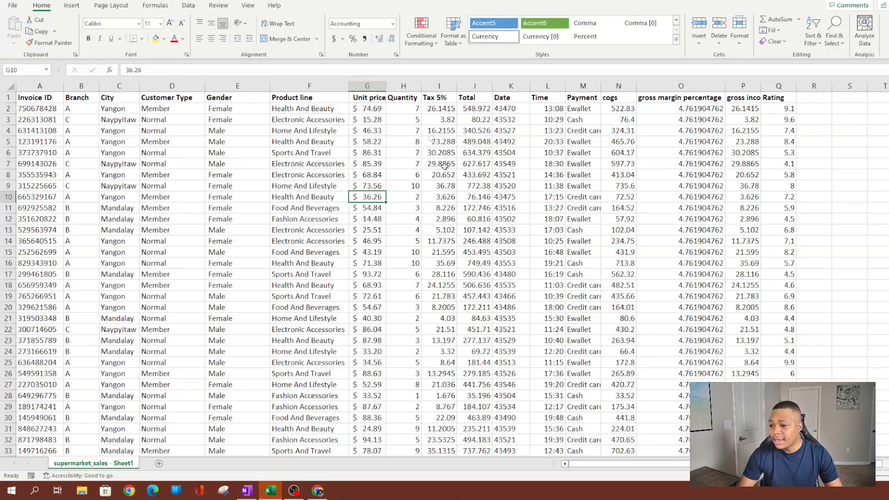
click(439, 86)
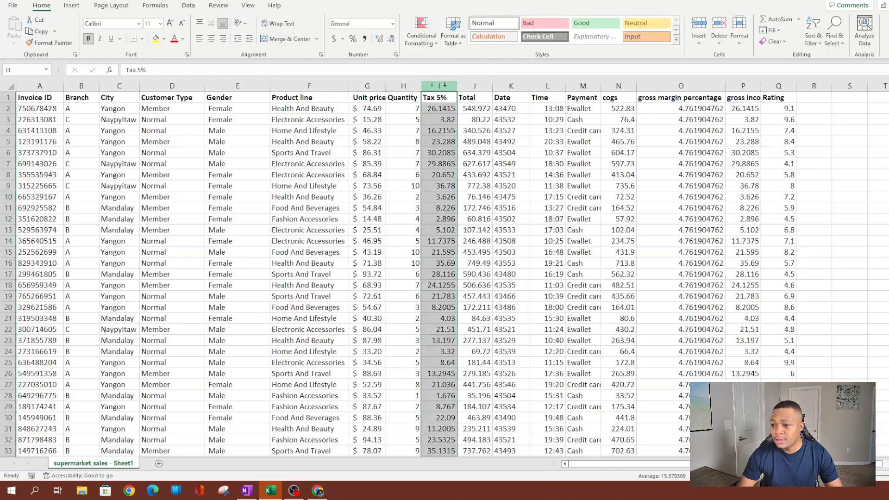
click(334, 39)
click(468, 241)
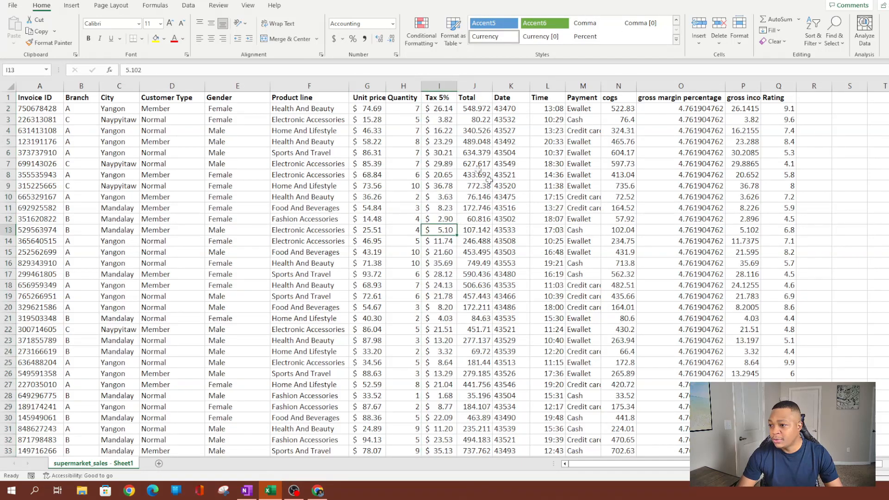
click(474, 85)
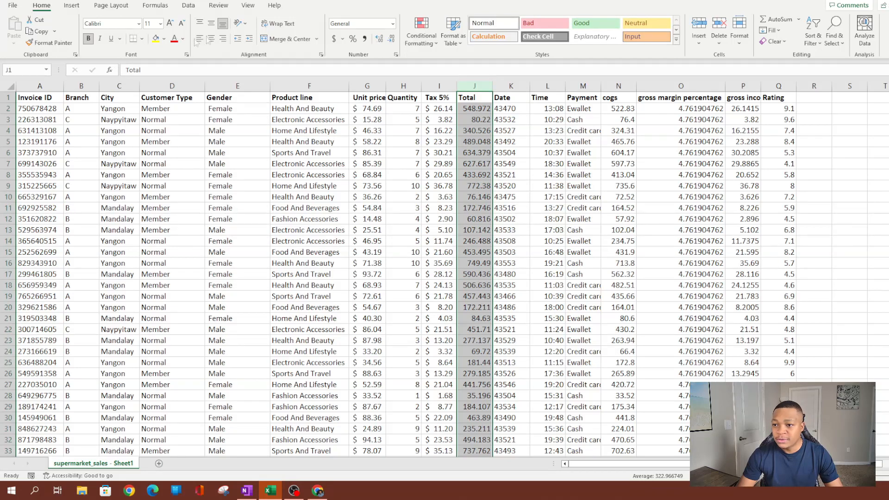
click(334, 38)
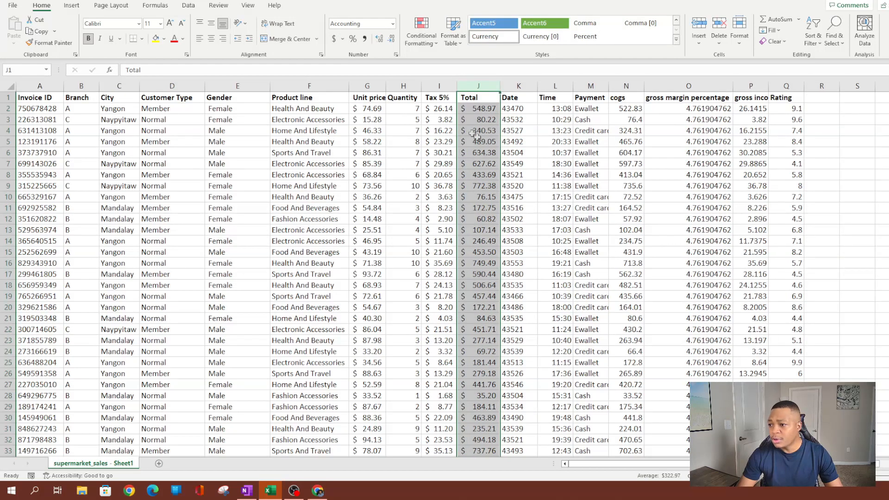
click(479, 153)
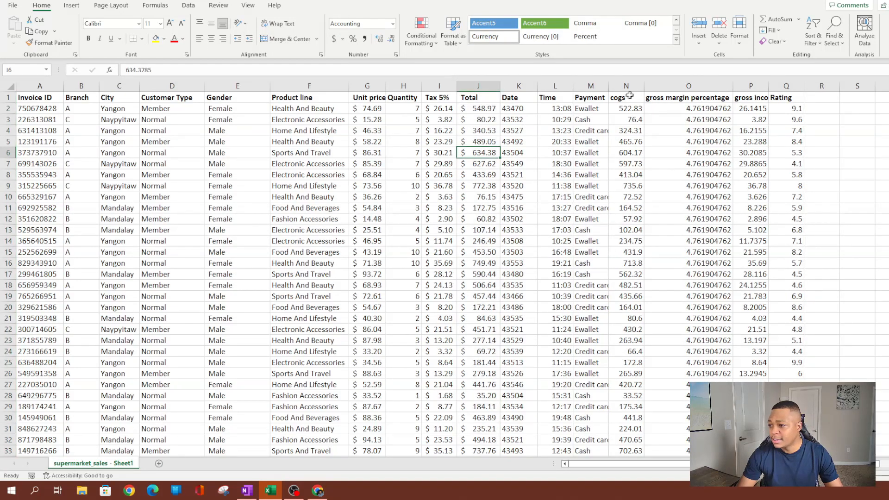
Format cogs and gross income as Accounting and autofit the cogs column width.
click(626, 86)
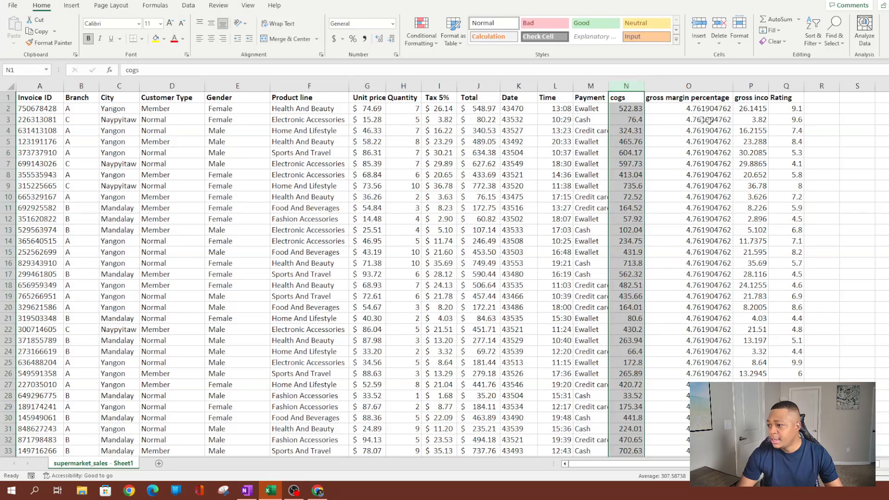
click(752, 87)
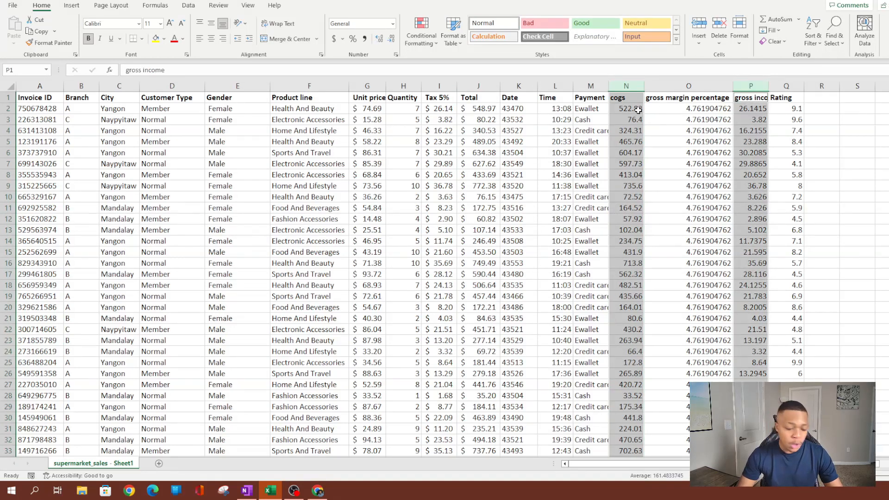
click(588, 241)
click(626, 86)
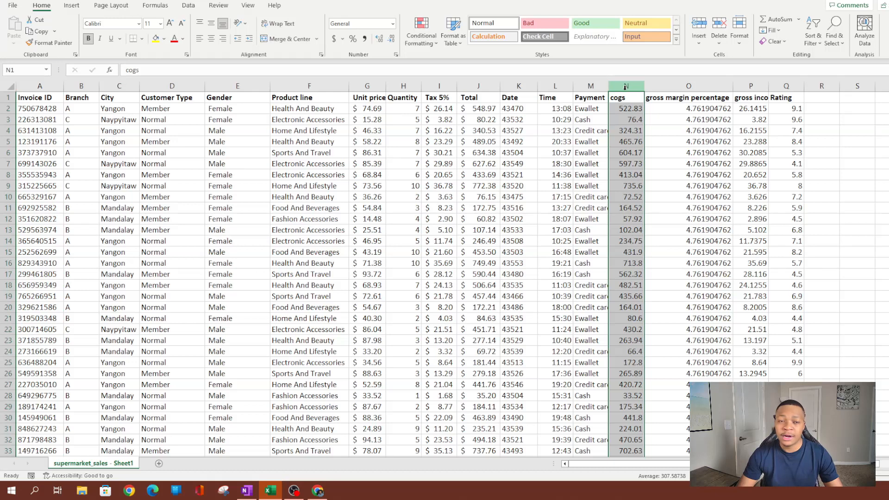
ctrl+click(751, 86)
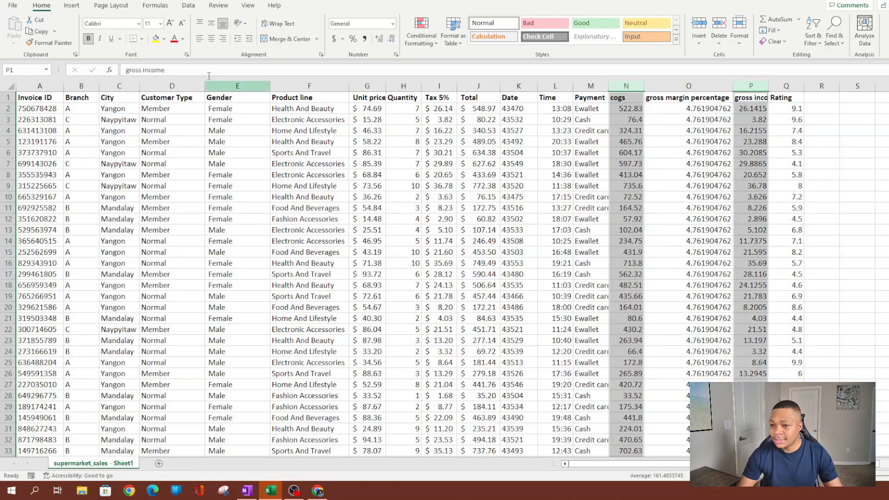
click(334, 39)
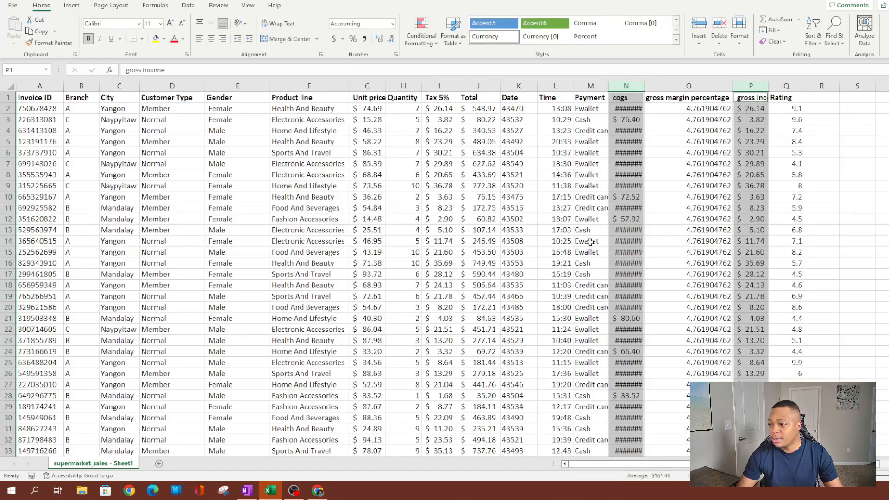
double_click(640, 87)
click(627, 164)
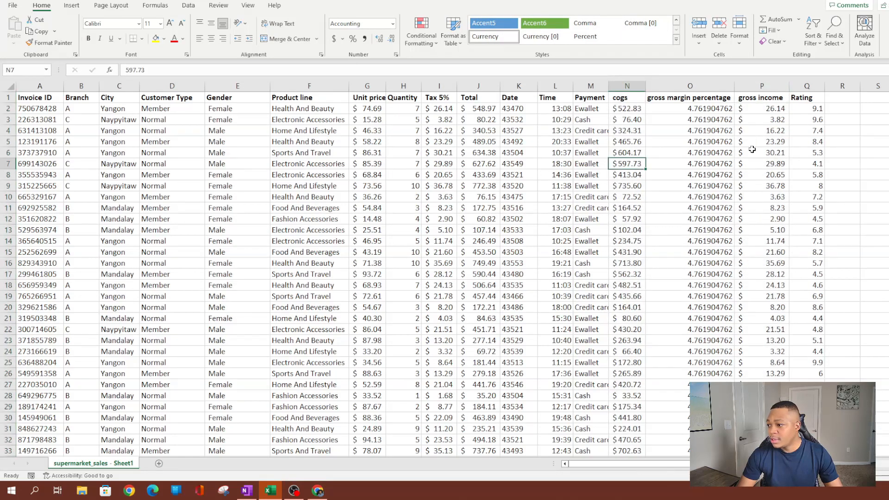
click(759, 152)
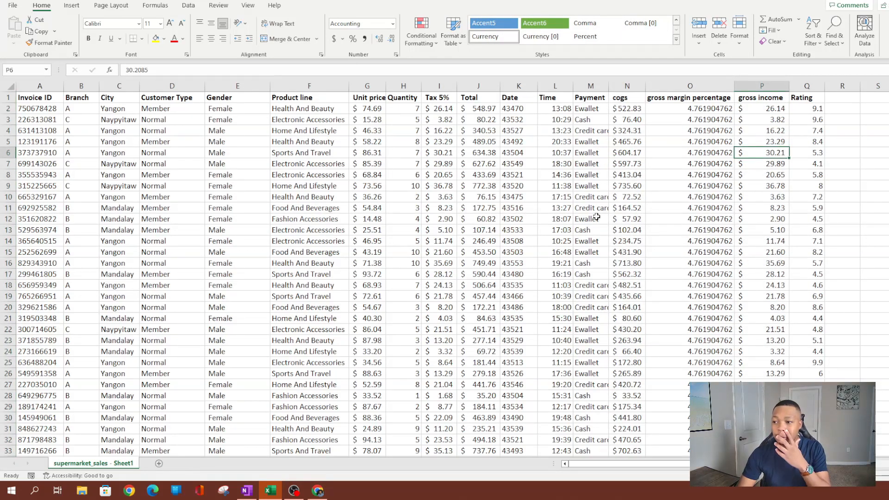
Format Date column K as Short Date and autofit it so dates like 1/5/2019 appear.
click(528, 141)
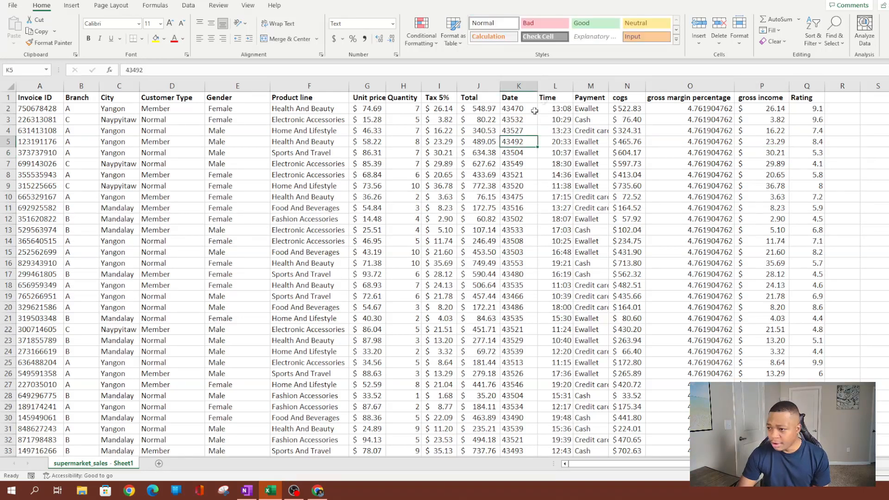
click(516, 97)
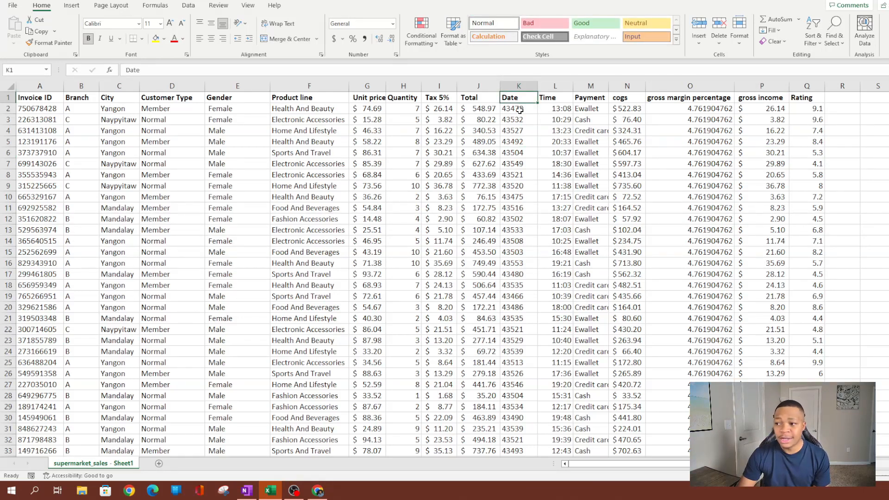
click(519, 109)
click(515, 140)
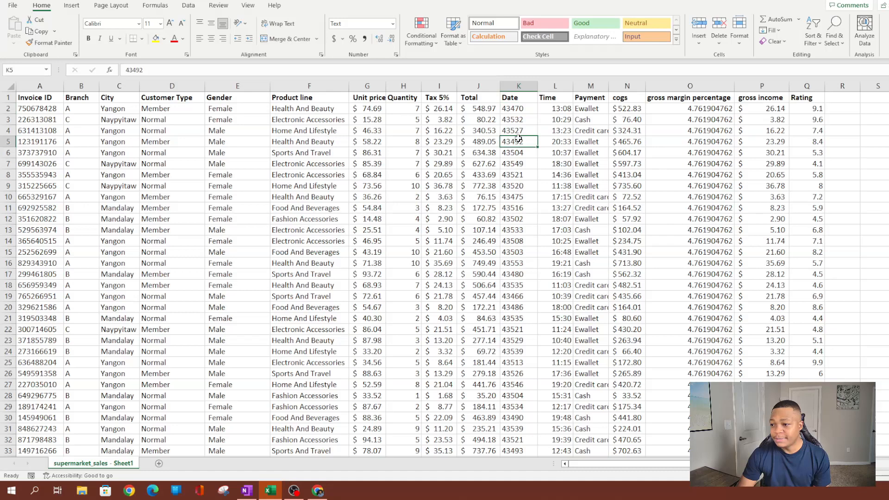
click(512, 209)
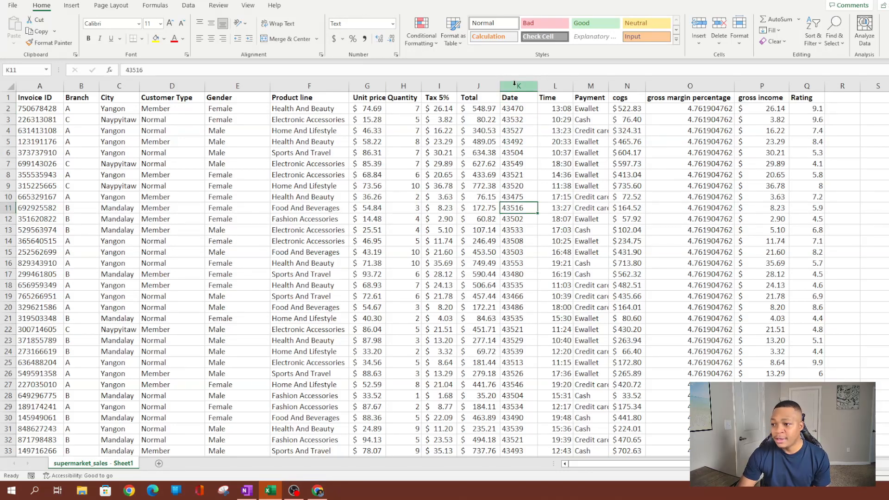
click(515, 85)
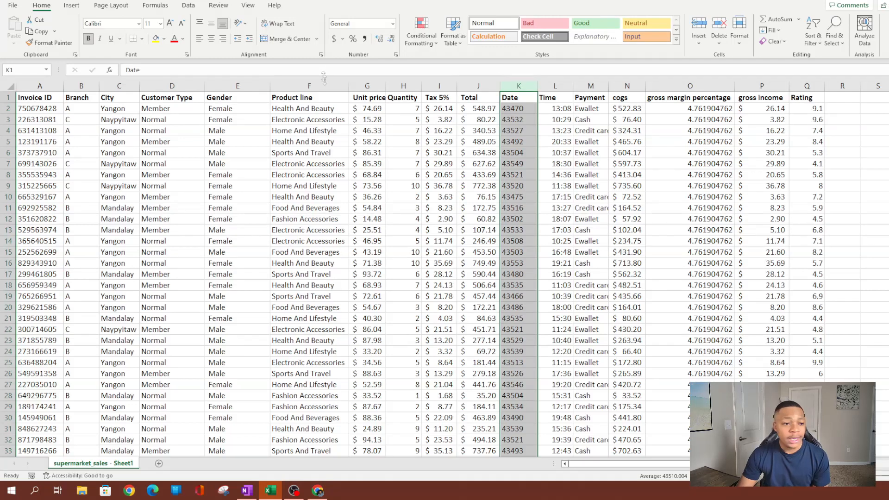
click(392, 23)
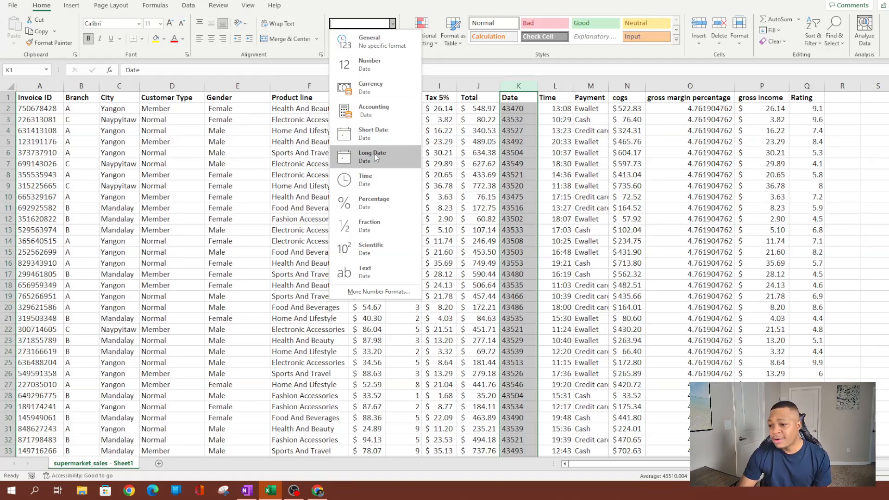
click(366, 133)
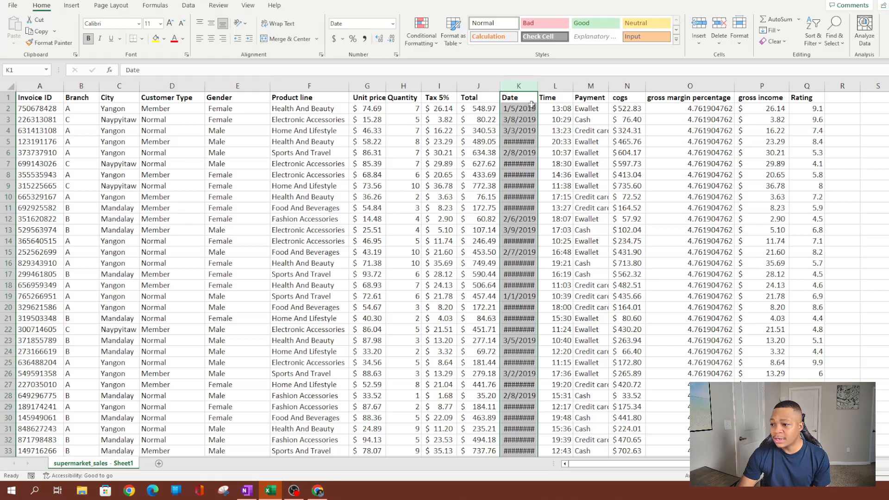
double_click(537, 82)
click(522, 176)
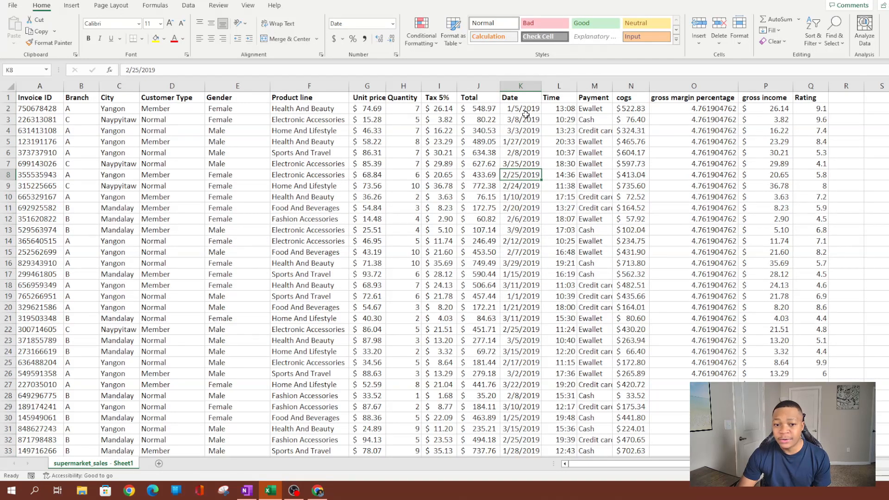
click(451, 230)
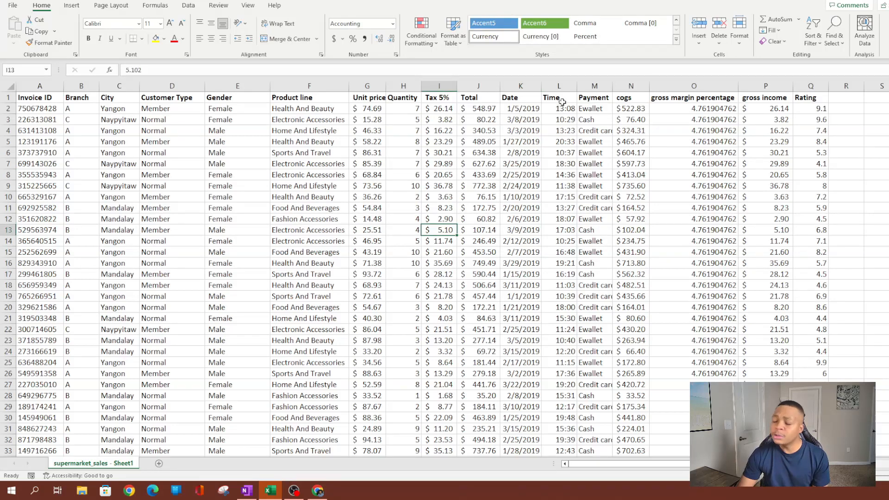
Apply the Time number format to column L, showing values like 1:08:00 PM.
click(572, 110)
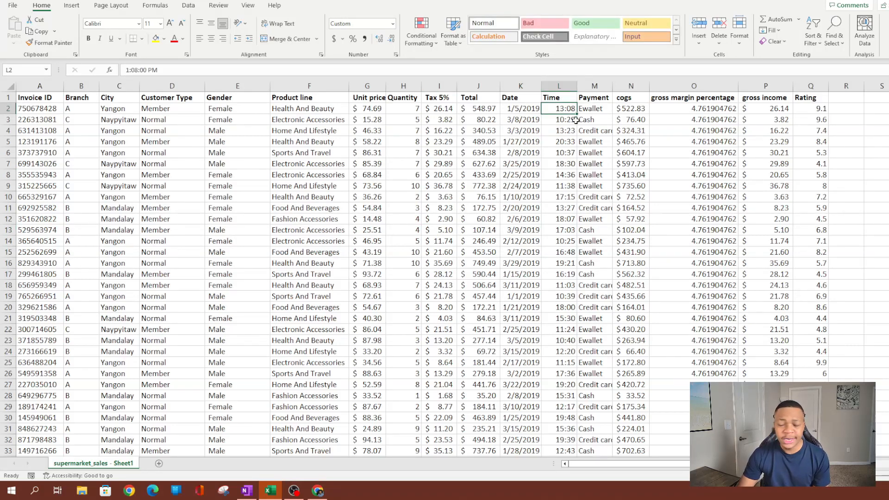
click(569, 87)
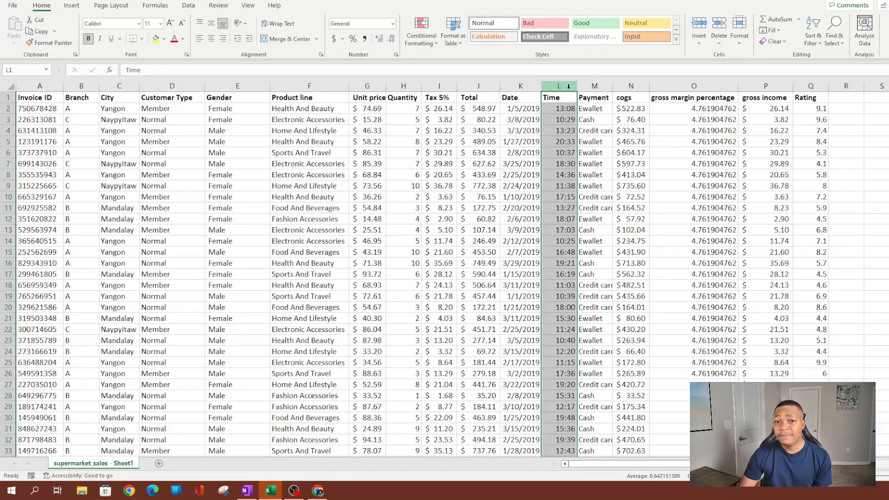
click(393, 24)
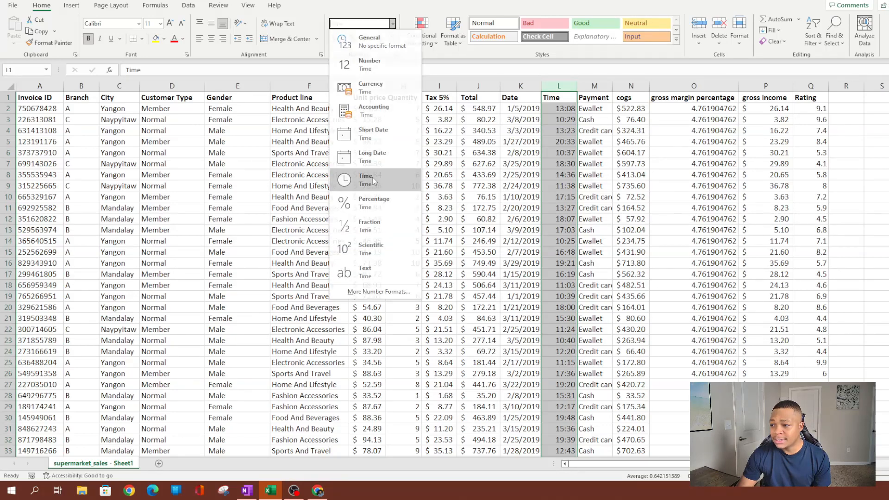
click(365, 179)
click(565, 152)
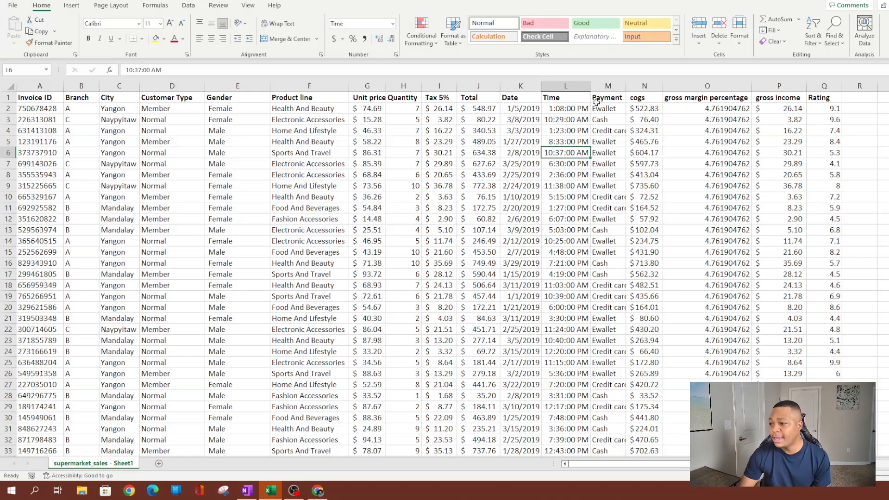
click(586, 208)
scroll(585, 208, right, 3)
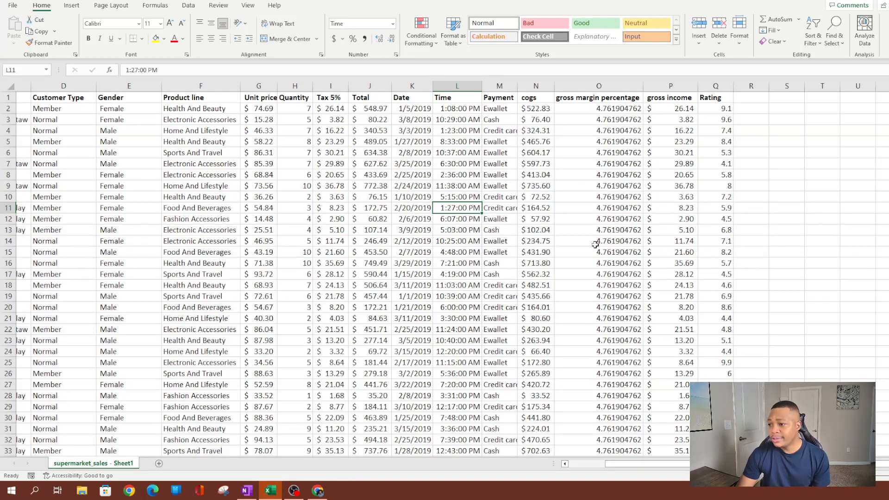
click(609, 84)
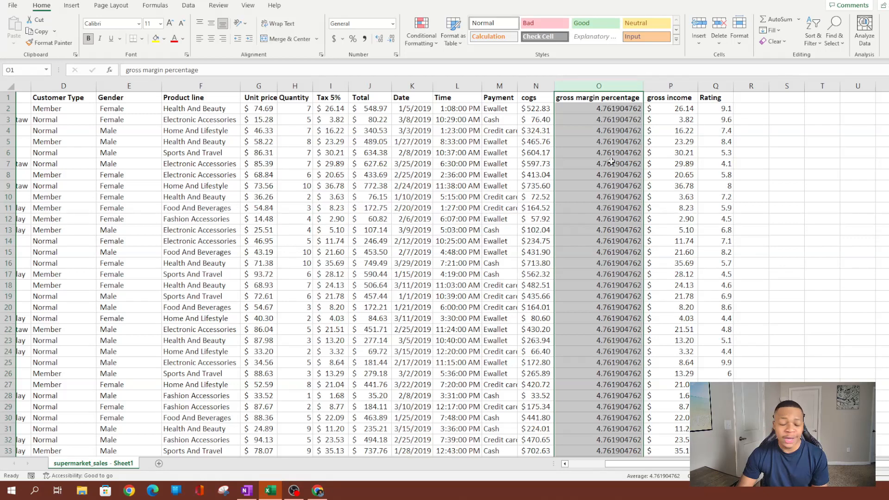
click(619, 109)
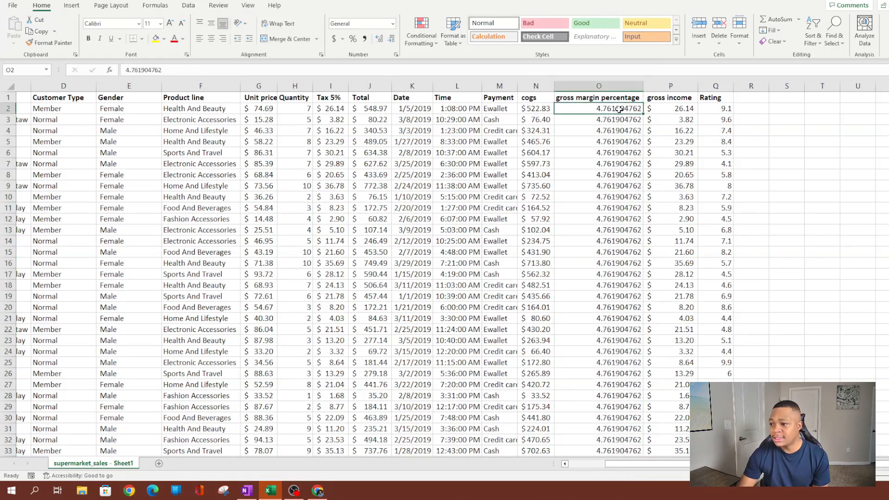
click(601, 86)
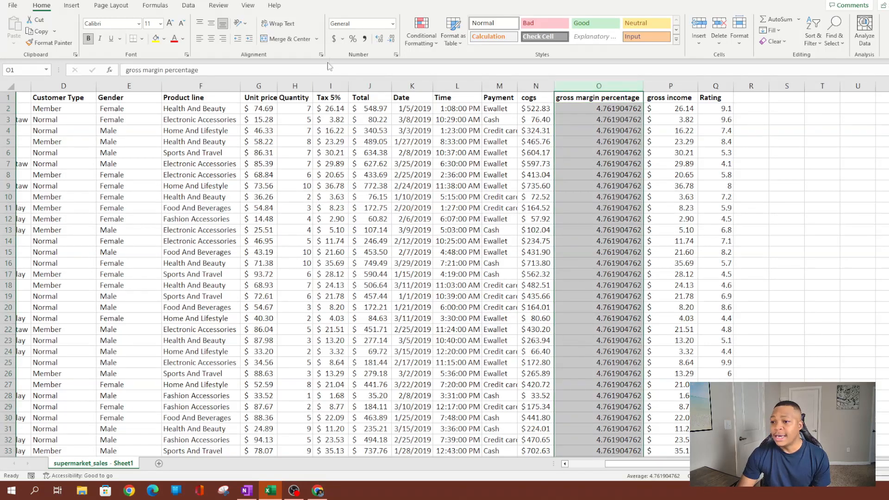
click(354, 39)
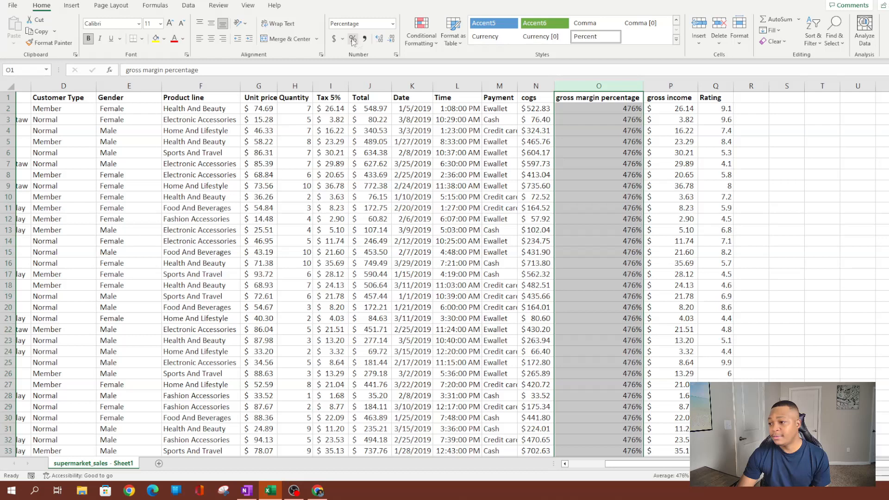
click(616, 111)
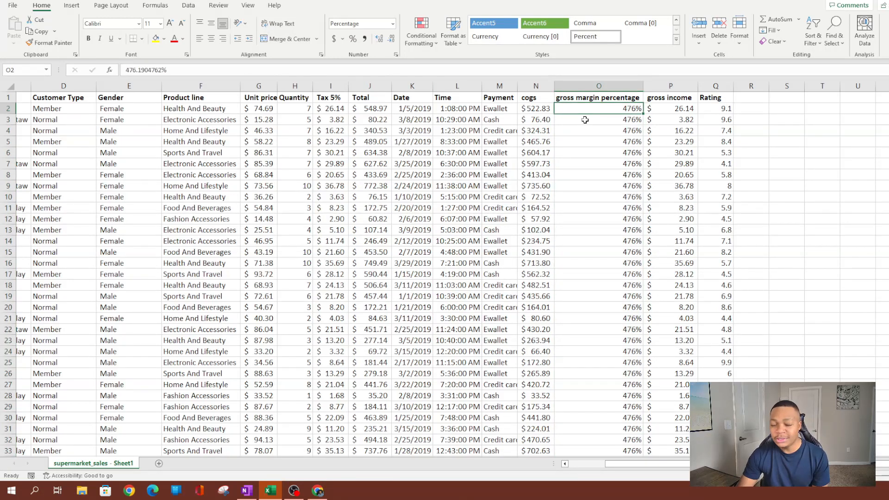
key(ctrl+z)
key(ctrl+z)
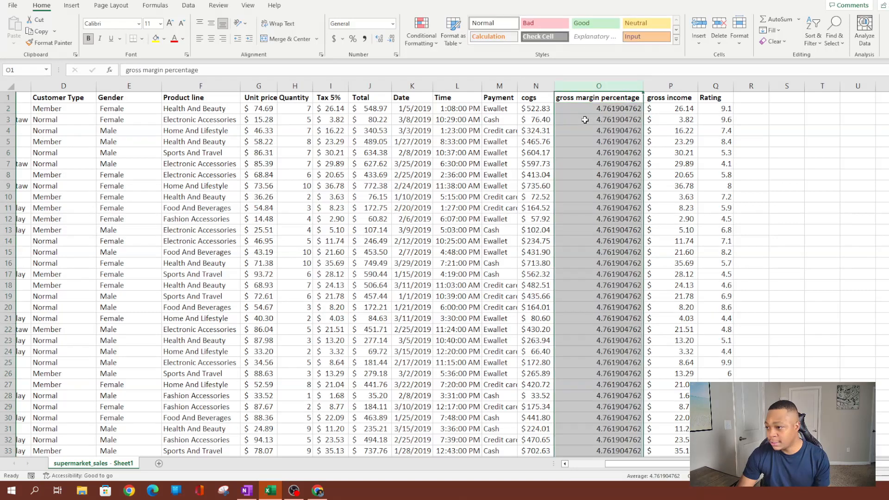
Insert a new column P and fill it with =O2/100 down every row.
right_click(659, 94)
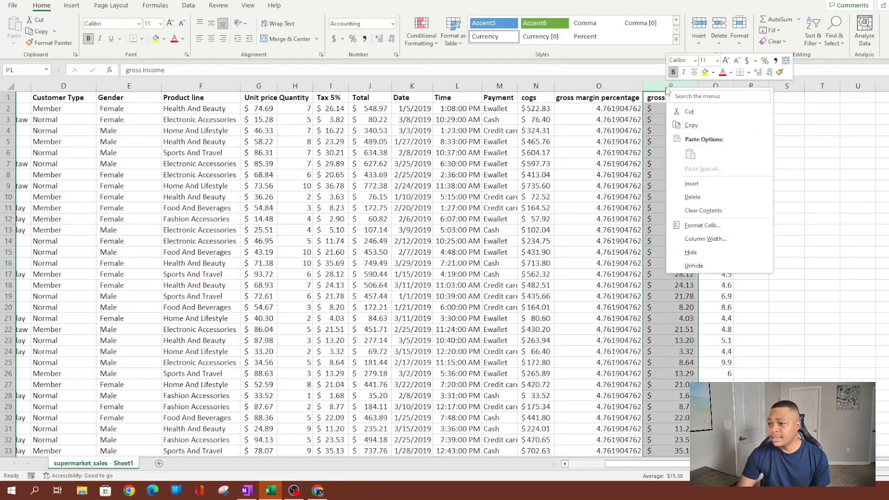
click(679, 181)
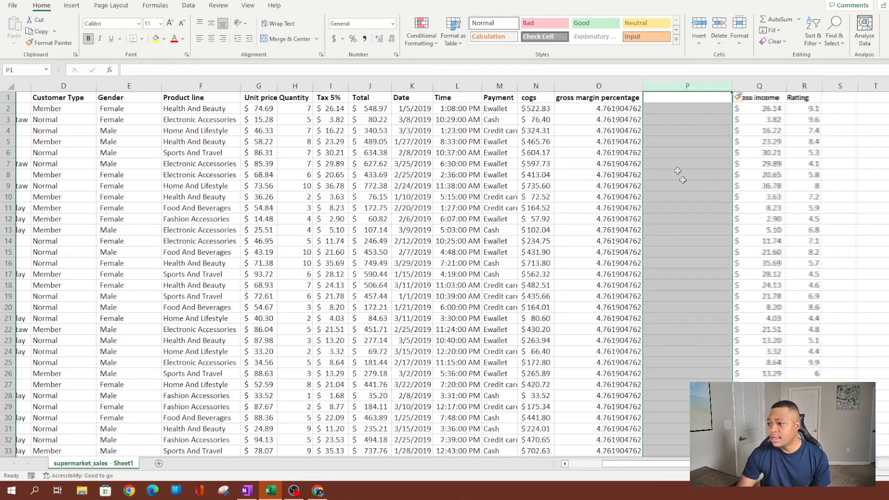
click(665, 109)
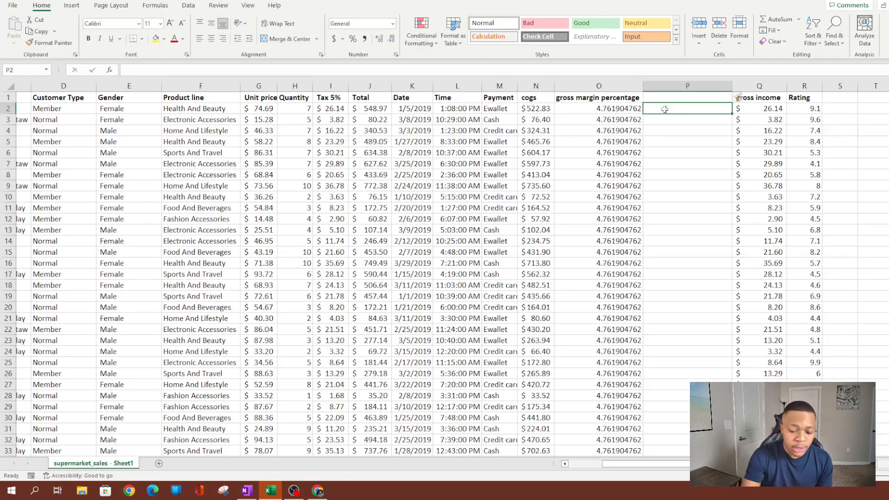
text(=)
key(Left)
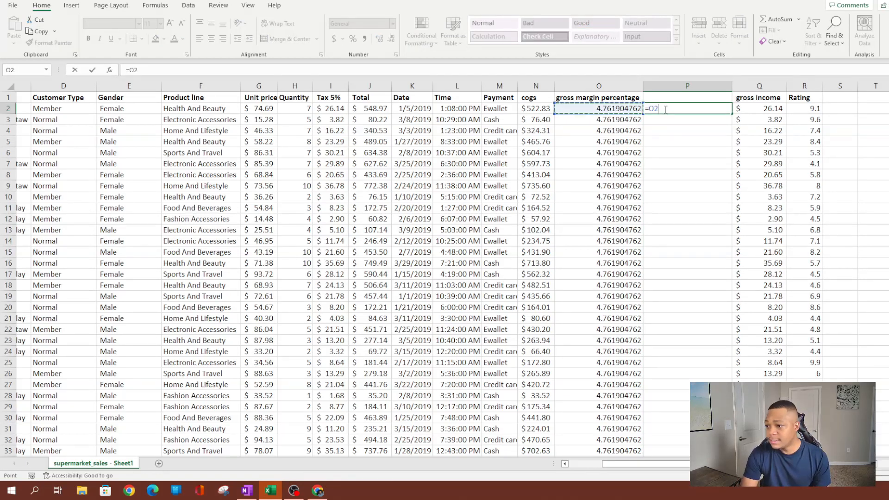
text(/100)
key(ctrl+Return)
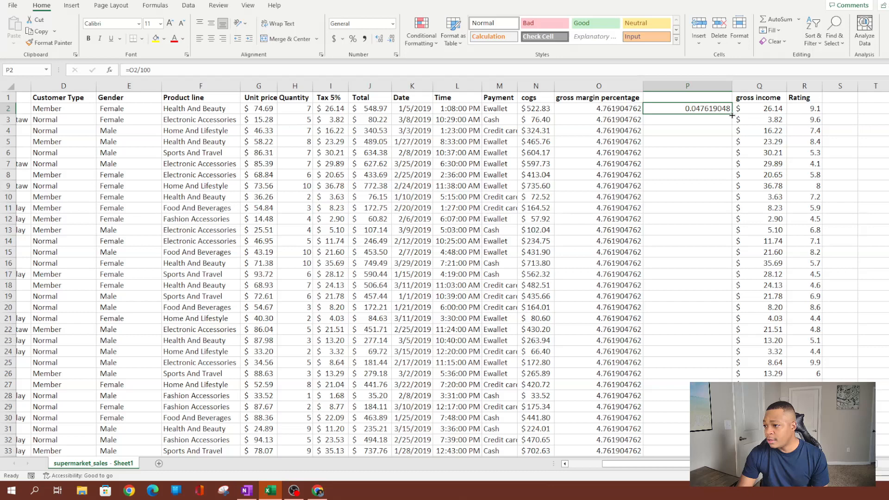
double_click(732, 114)
click(679, 109)
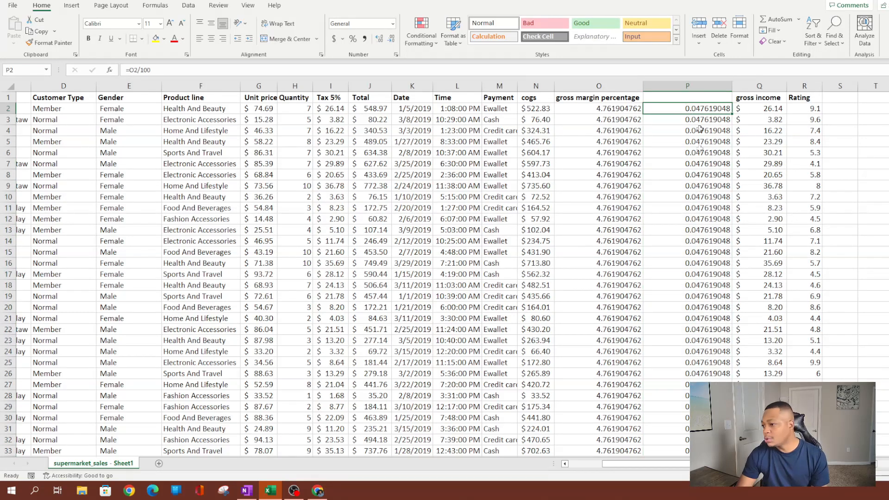
Format column P as Percent Style with two decimals, showing 4.76%.
click(692, 86)
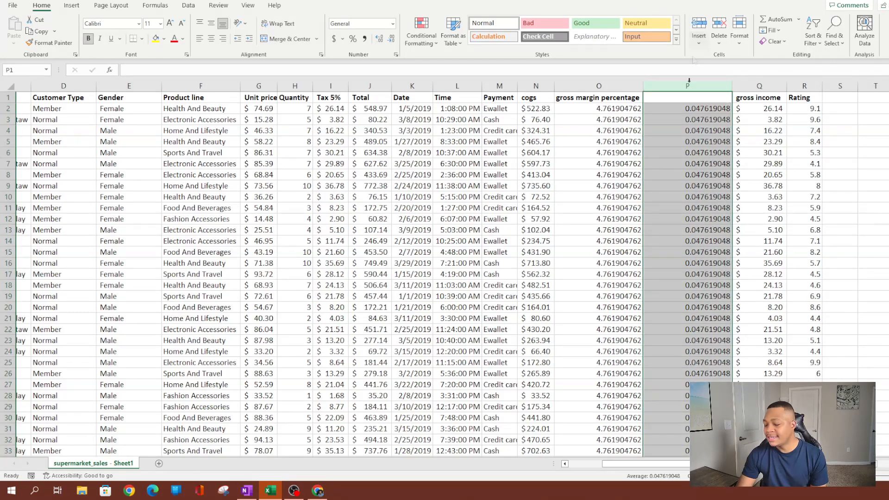
click(352, 39)
click(709, 174)
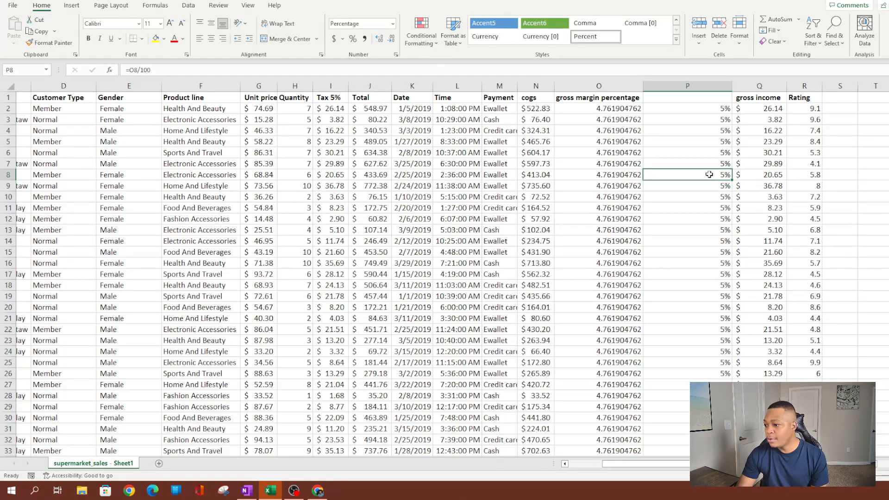
click(603, 110)
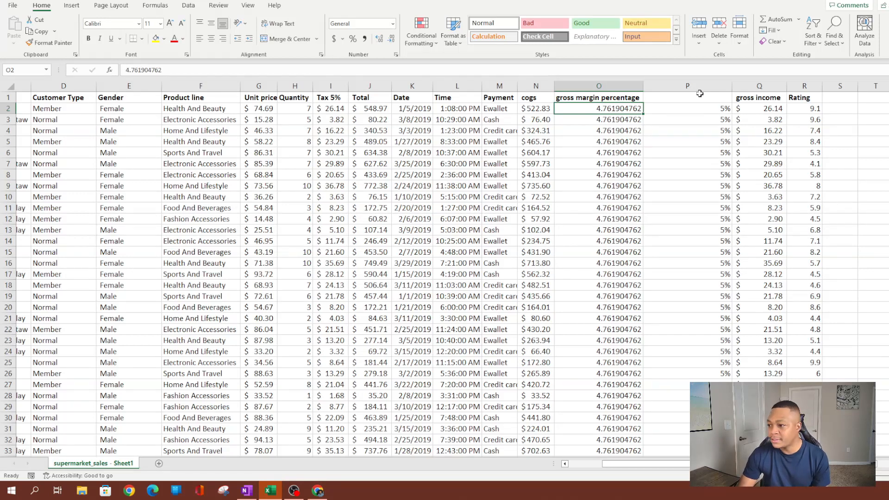
click(699, 86)
click(378, 39)
click(378, 40)
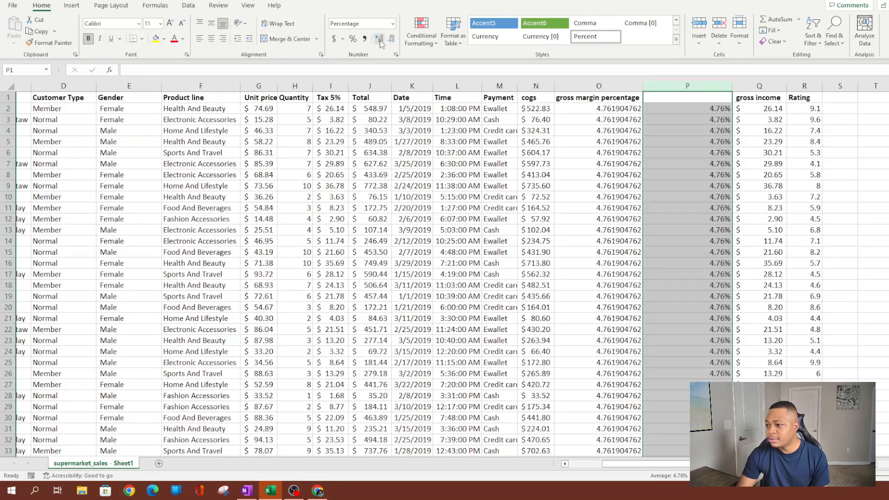
click(681, 119)
Copy the gross margin percentage heading from O1 into P1.
click(690, 108)
click(605, 97)
key(ctrl+c)
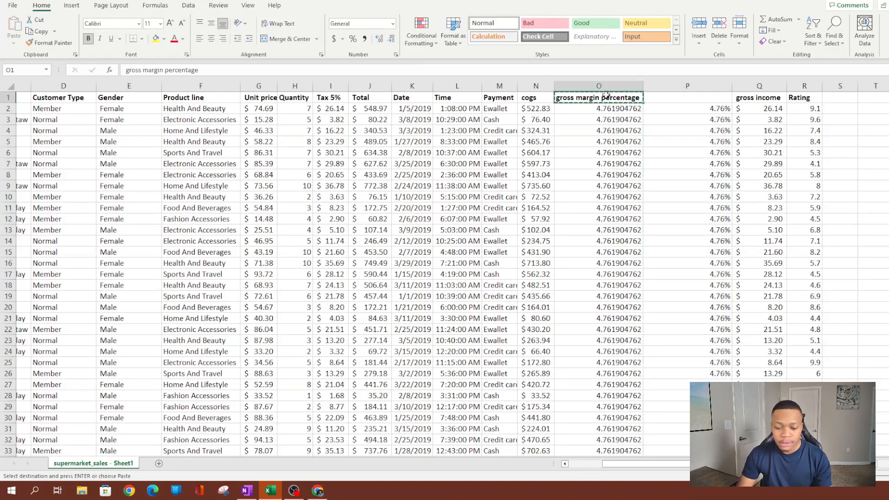
click(710, 99)
key(ctrl+v)
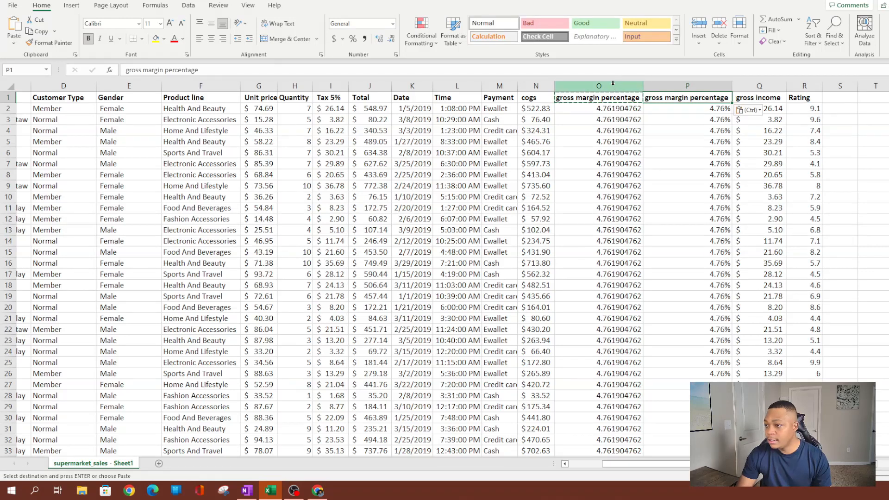
Copy the new percentage column and delete the old gross margin column O.
click(656, 111)
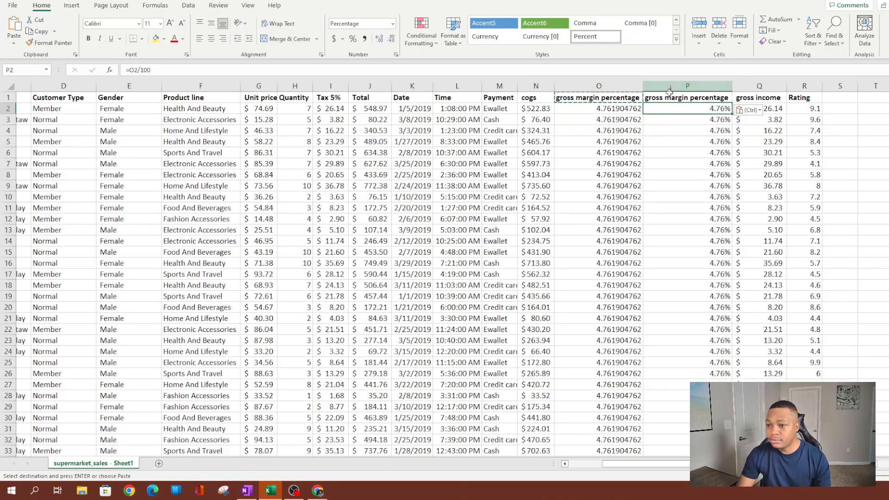
right_click(679, 86)
click(702, 125)
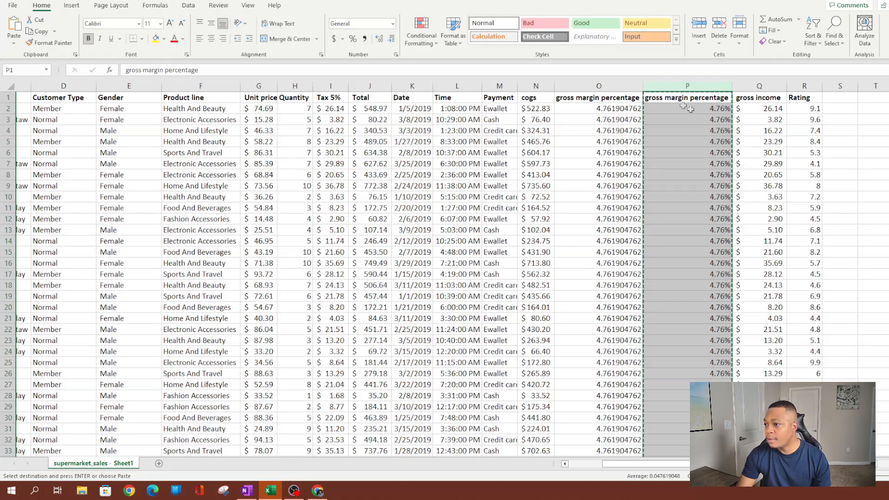
right_click(683, 92)
key(Escape)
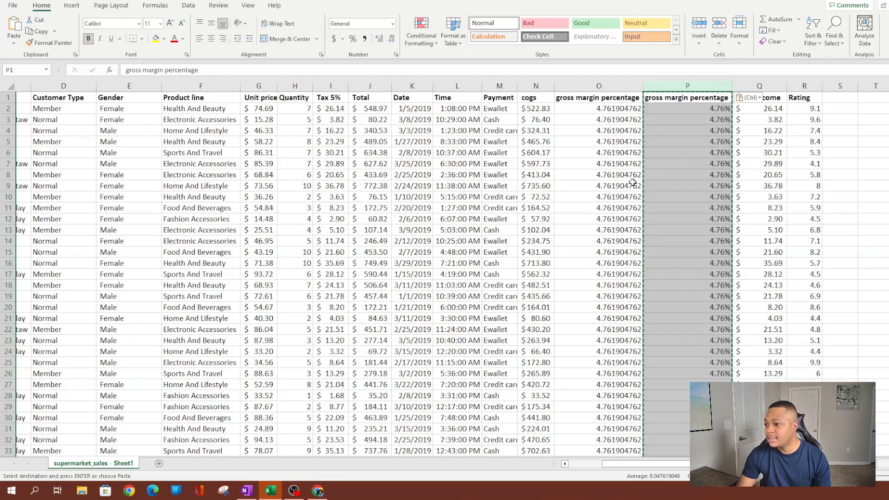
click(618, 86)
right_click(618, 87)
click(646, 199)
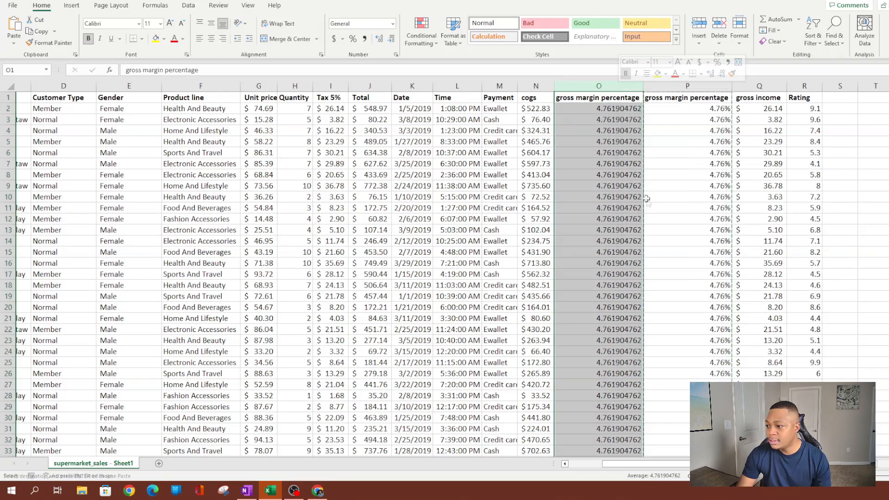
click(578, 342)
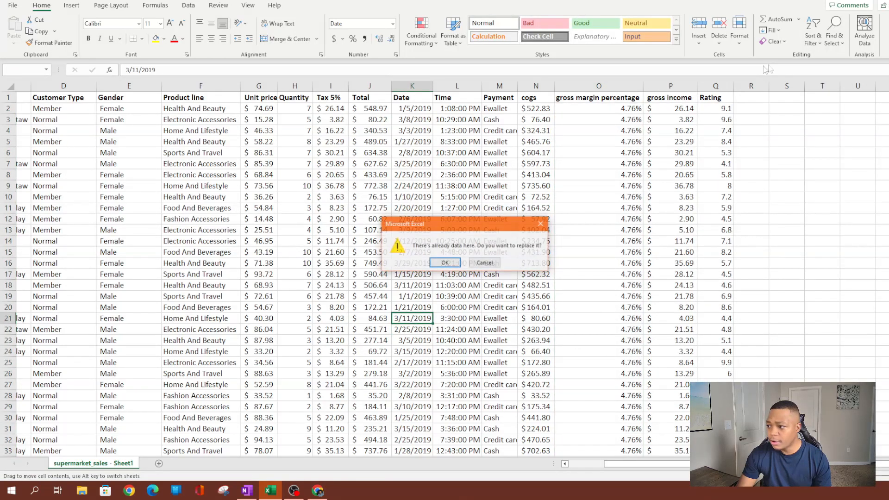